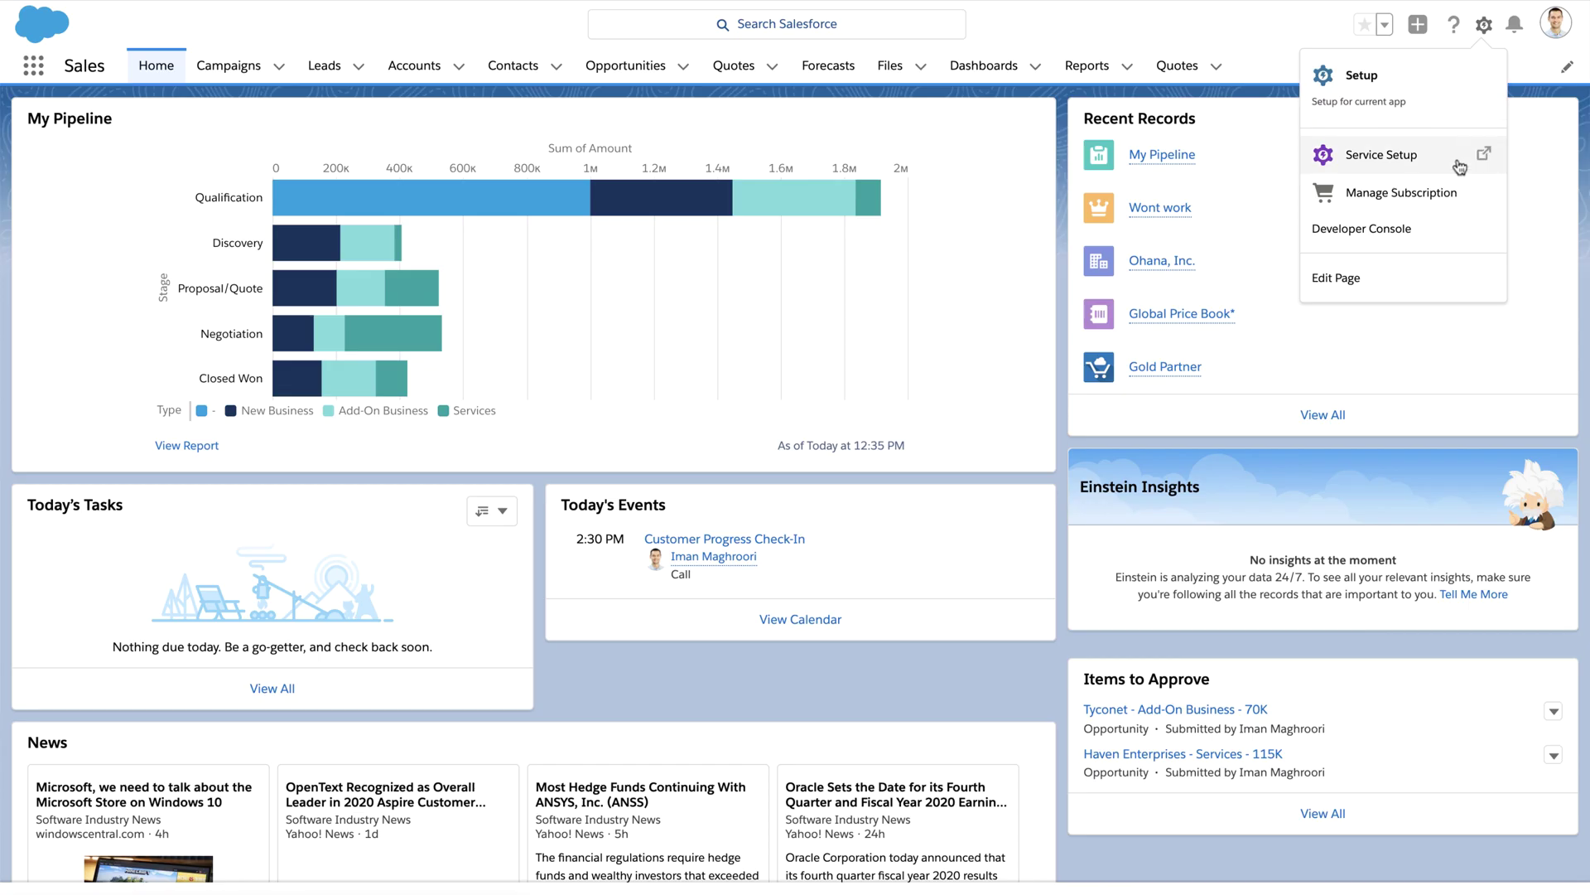
Step: Open Service Setup from the Setup gear menu
left_click(1192, 254)
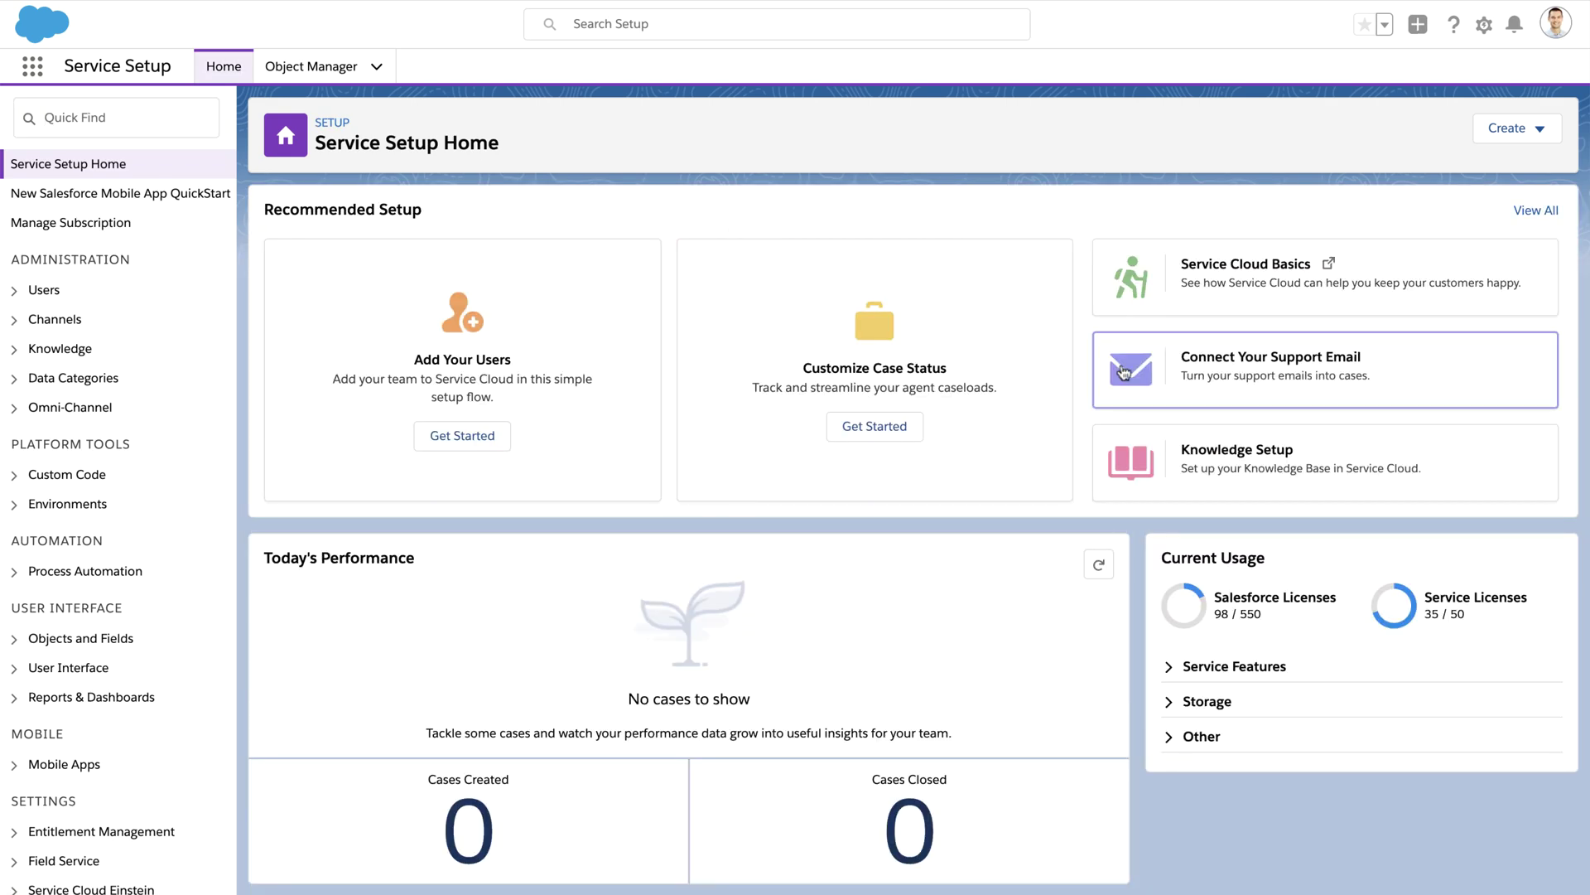
Step: Connect the Gmail support address for Email-to-Case using Google as the provider
left_click(1124, 372)
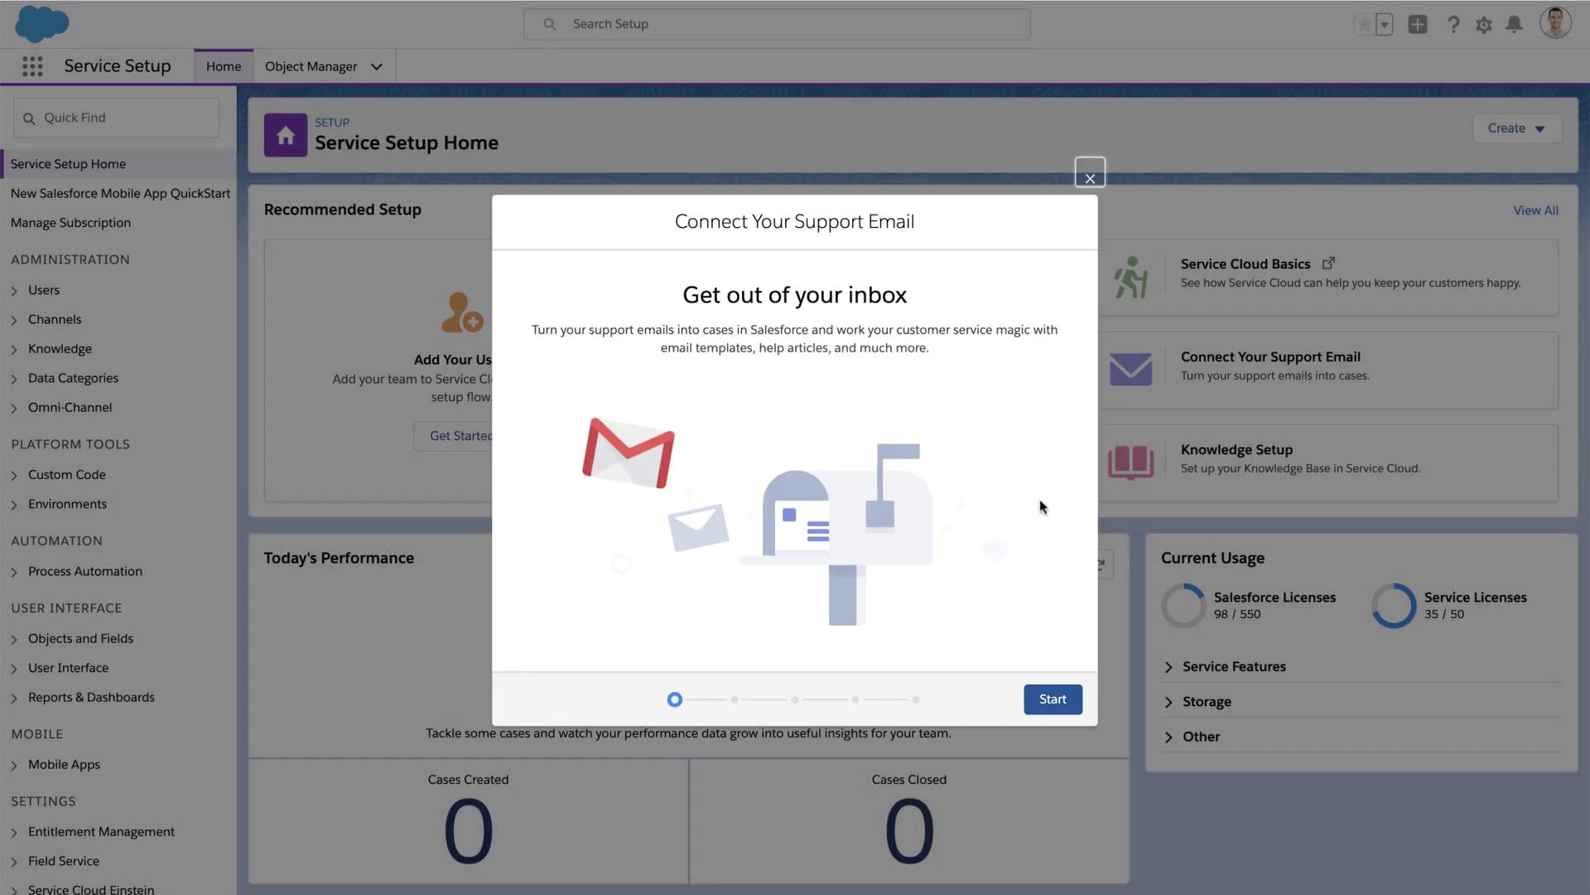
left_click(1044, 703)
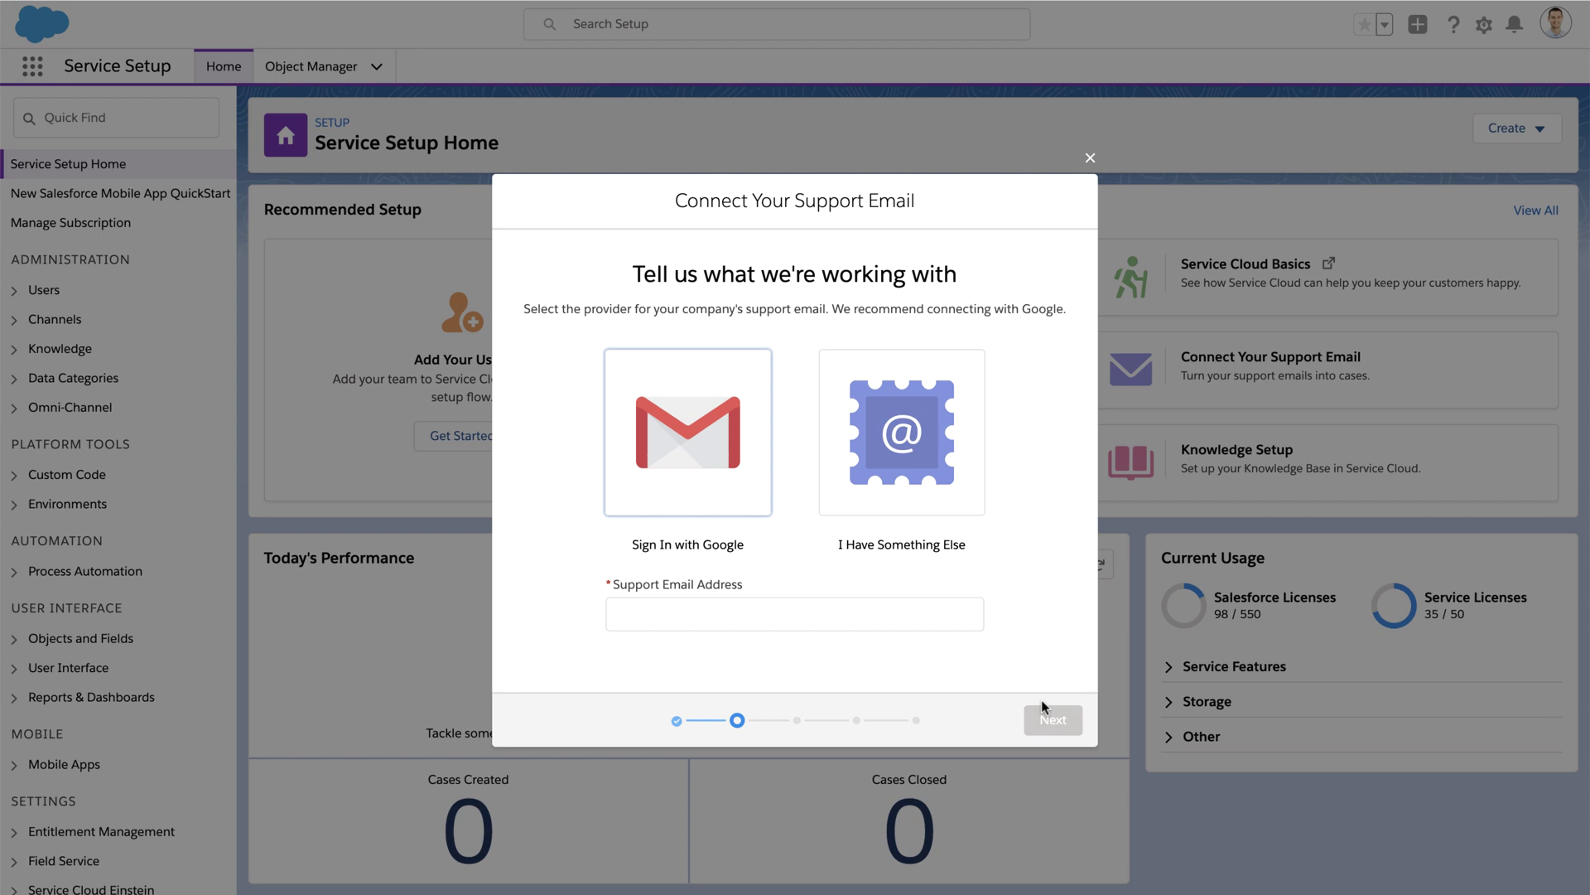
left_click(687, 430)
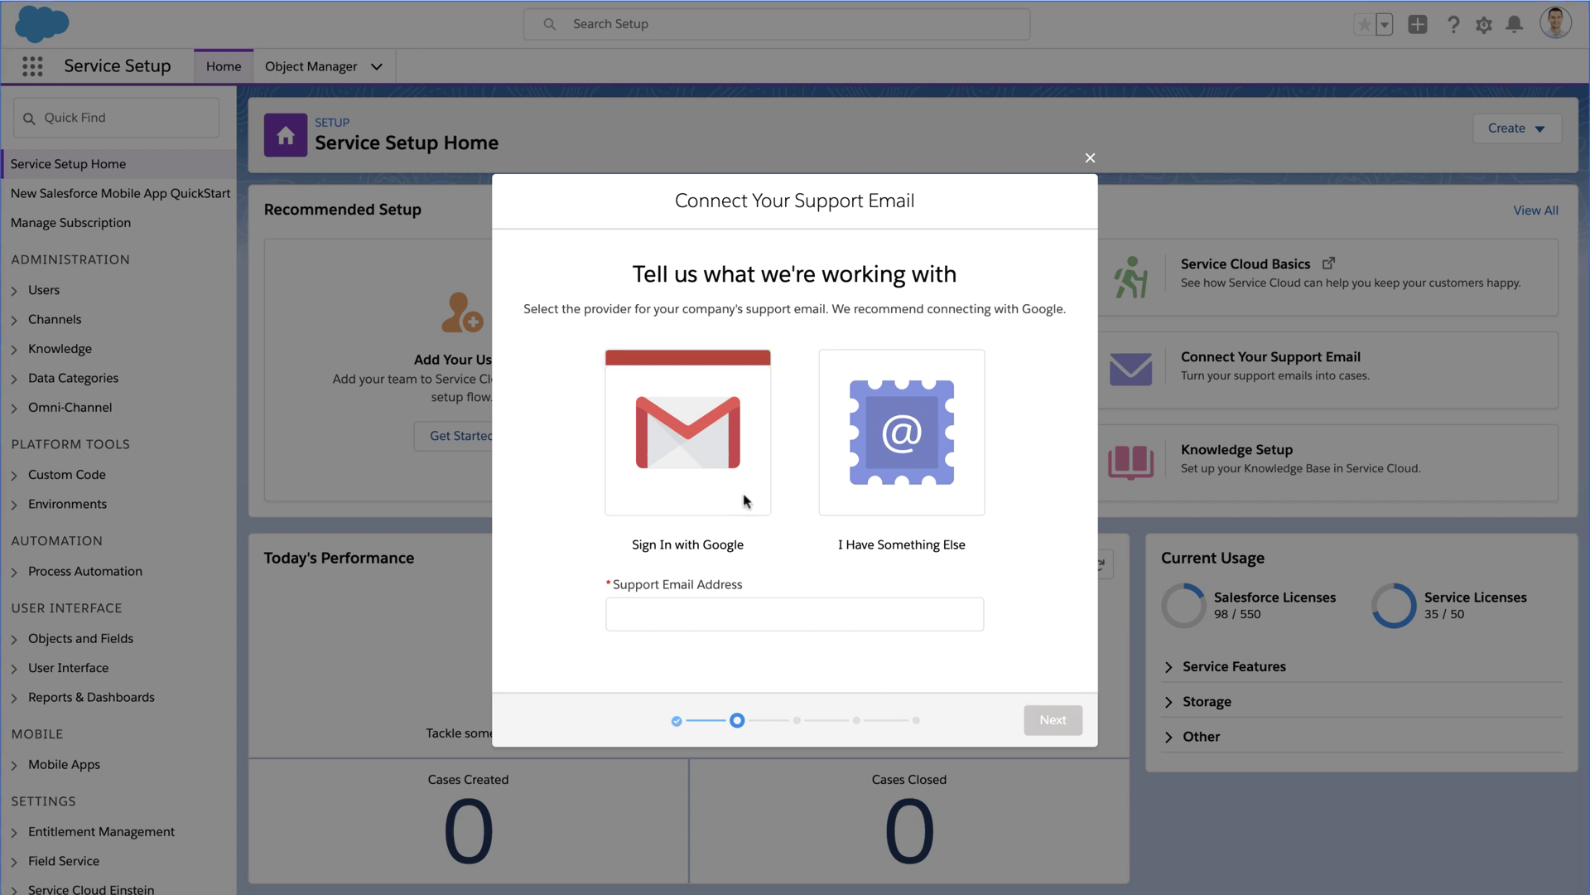
left_click(746, 618)
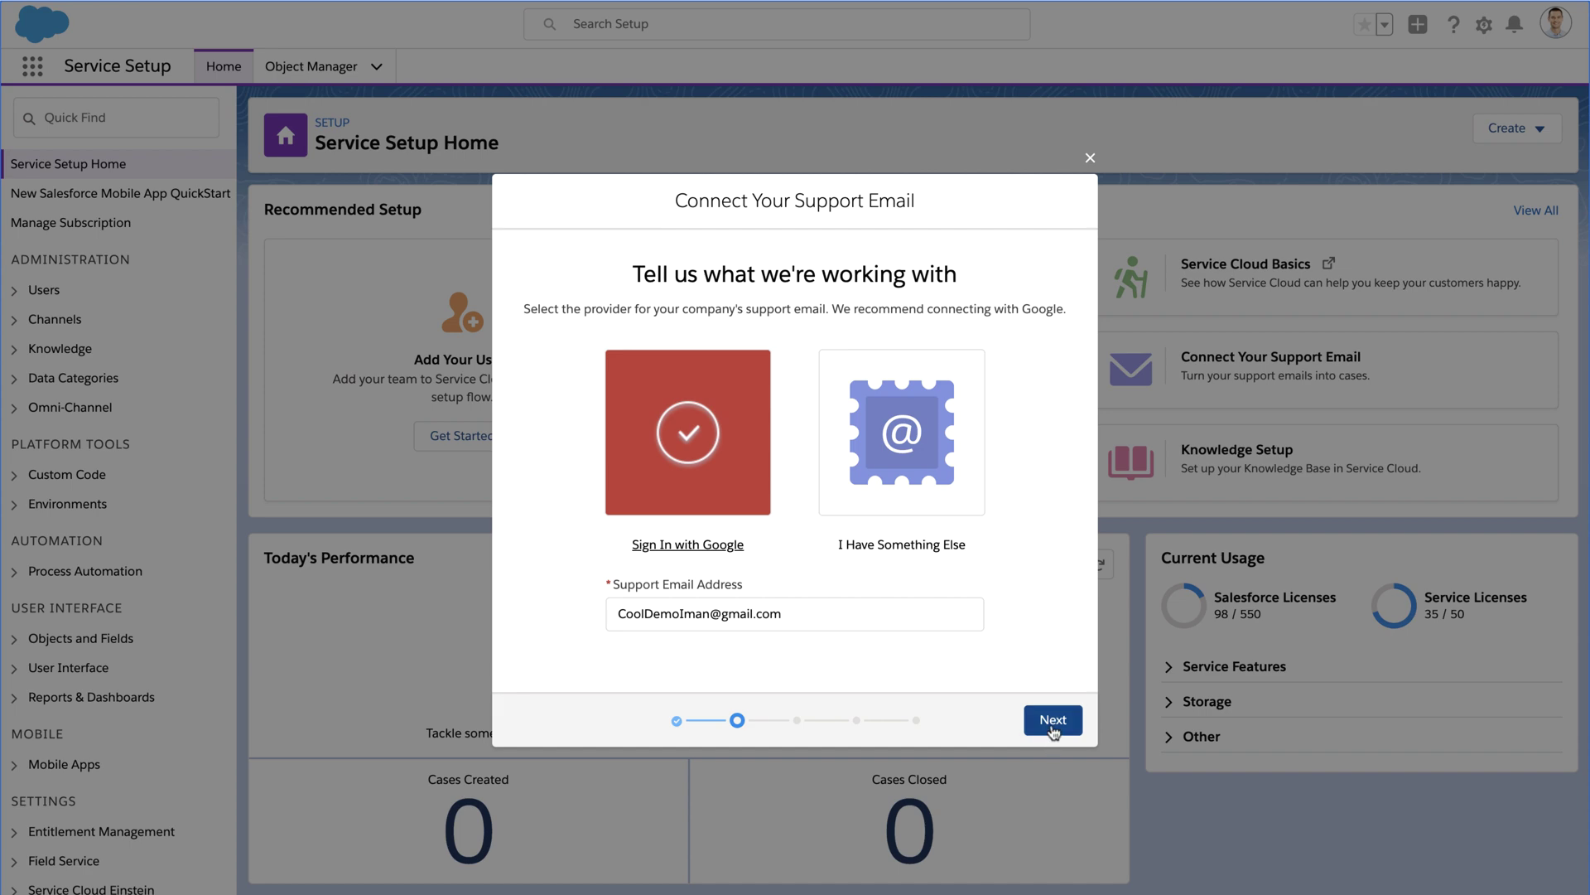
left_click(1052, 720)
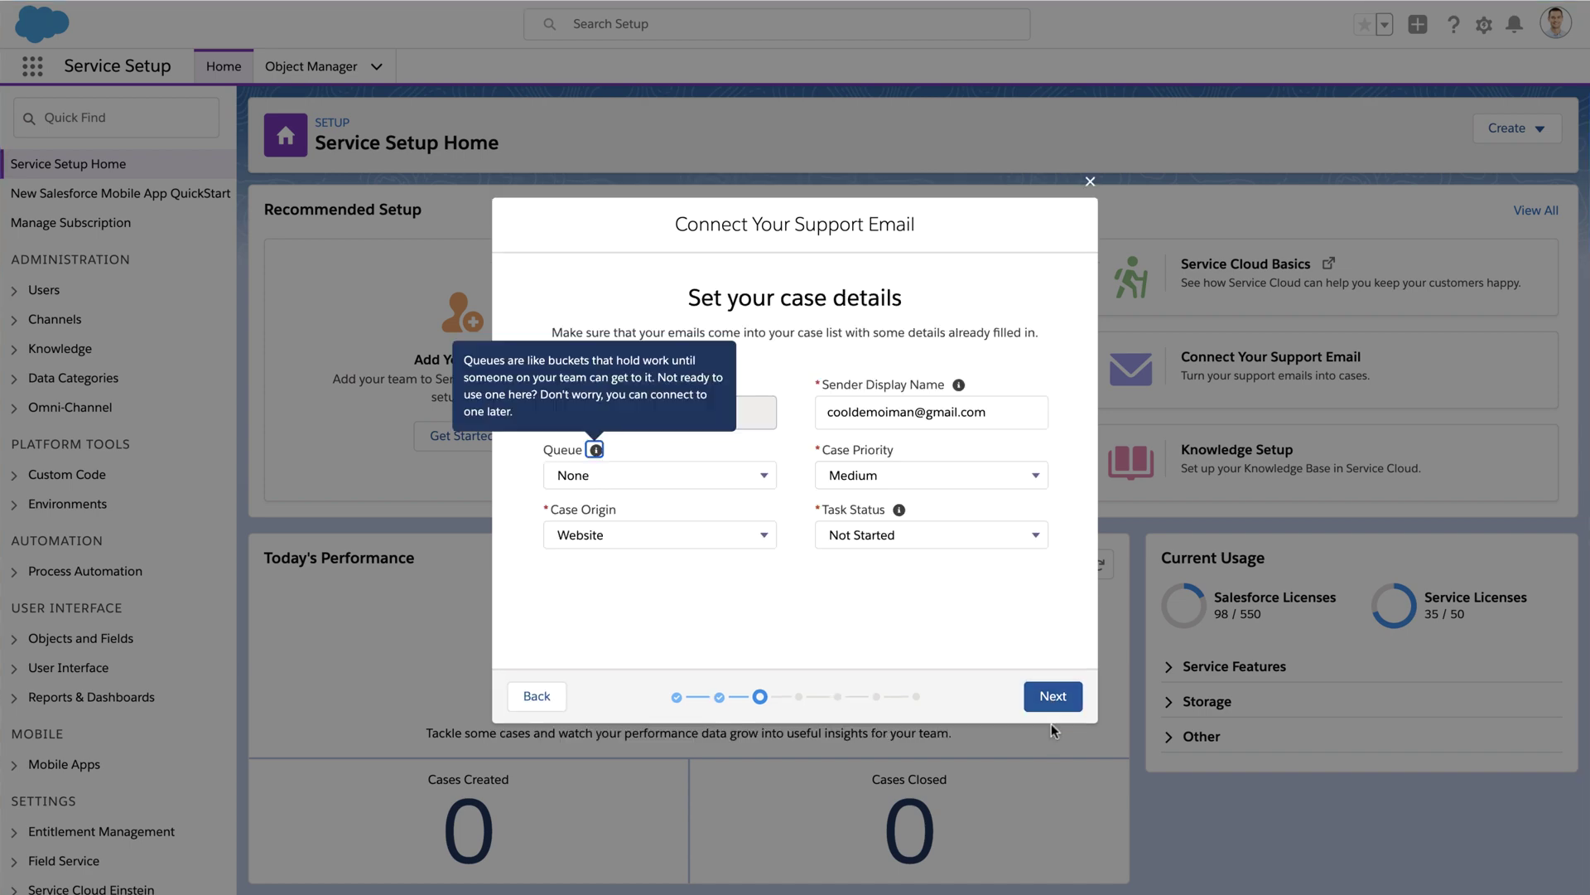
Step: Route incoming cases to Tier1Queue with Case Origin Email and save the case details
left_click(820, 625)
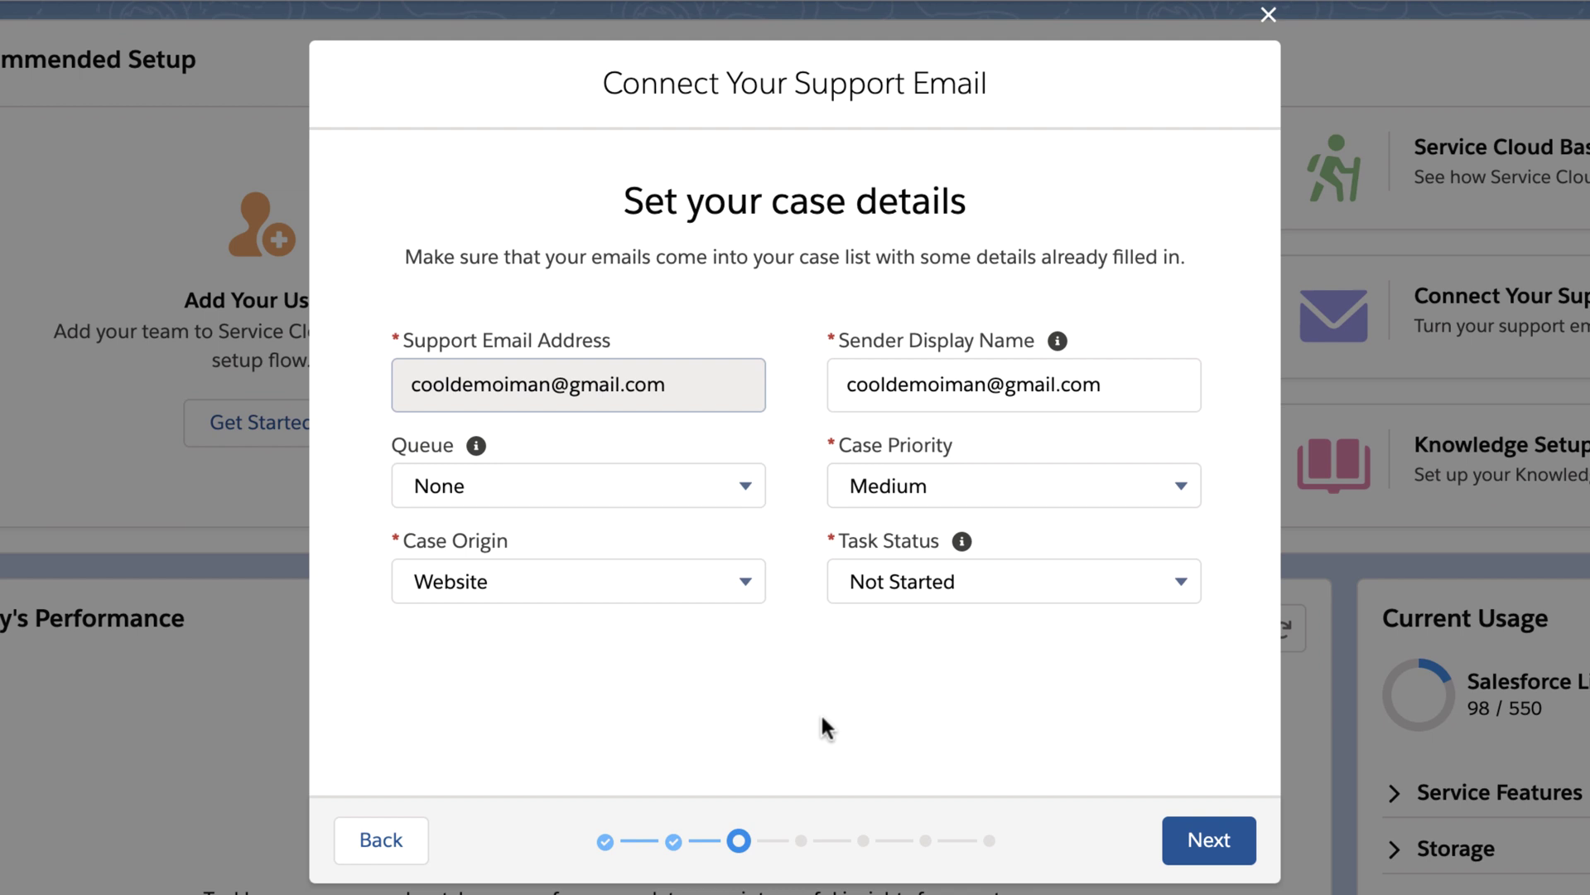
left_click(734, 489)
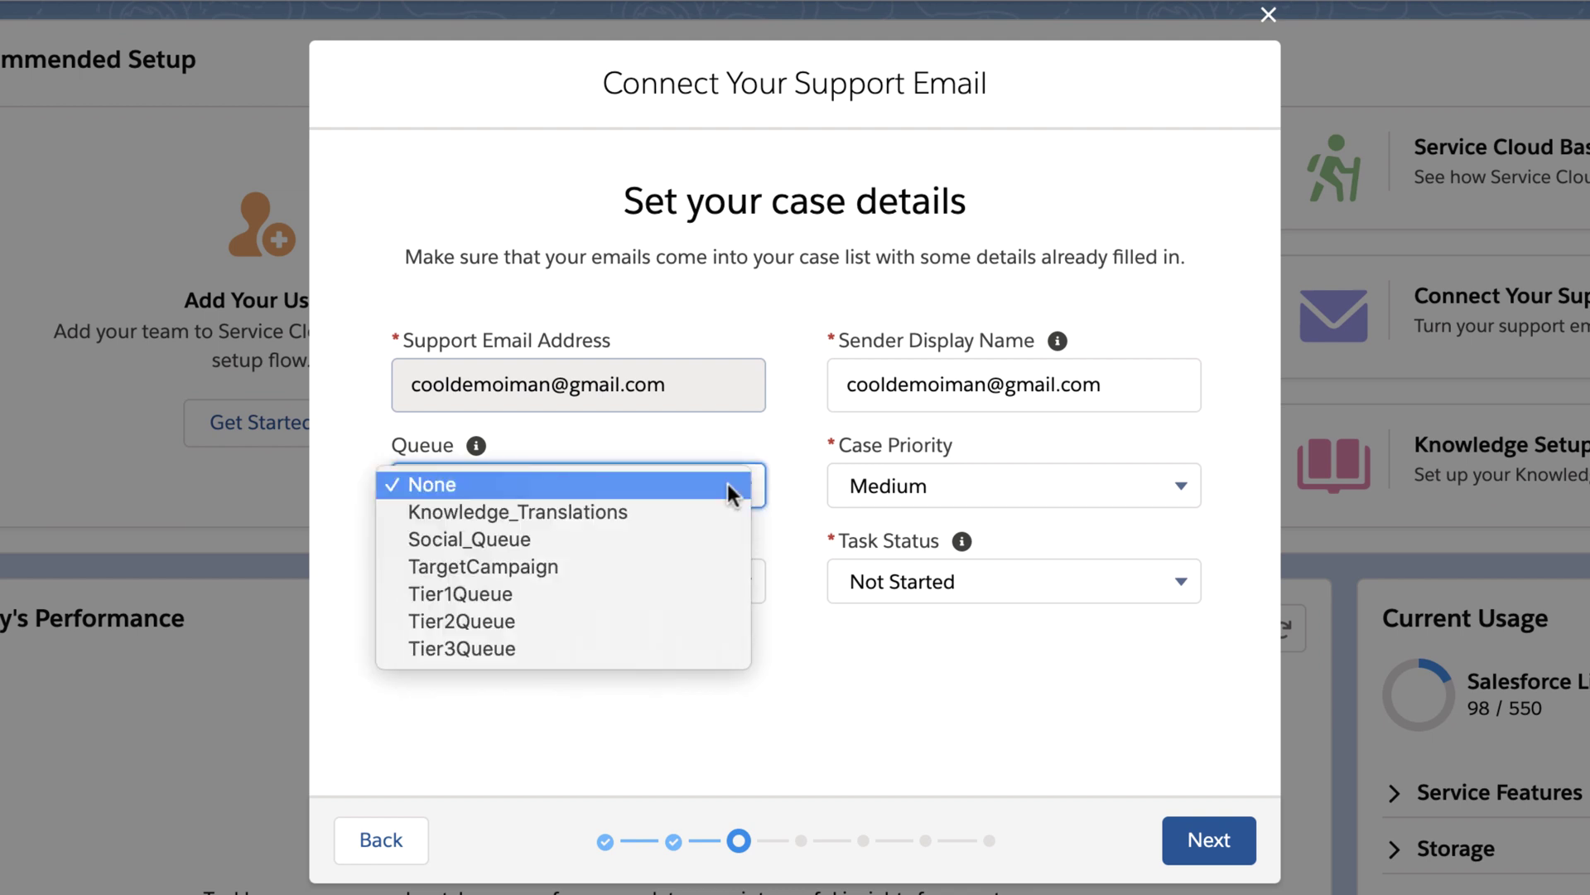
left_click(696, 592)
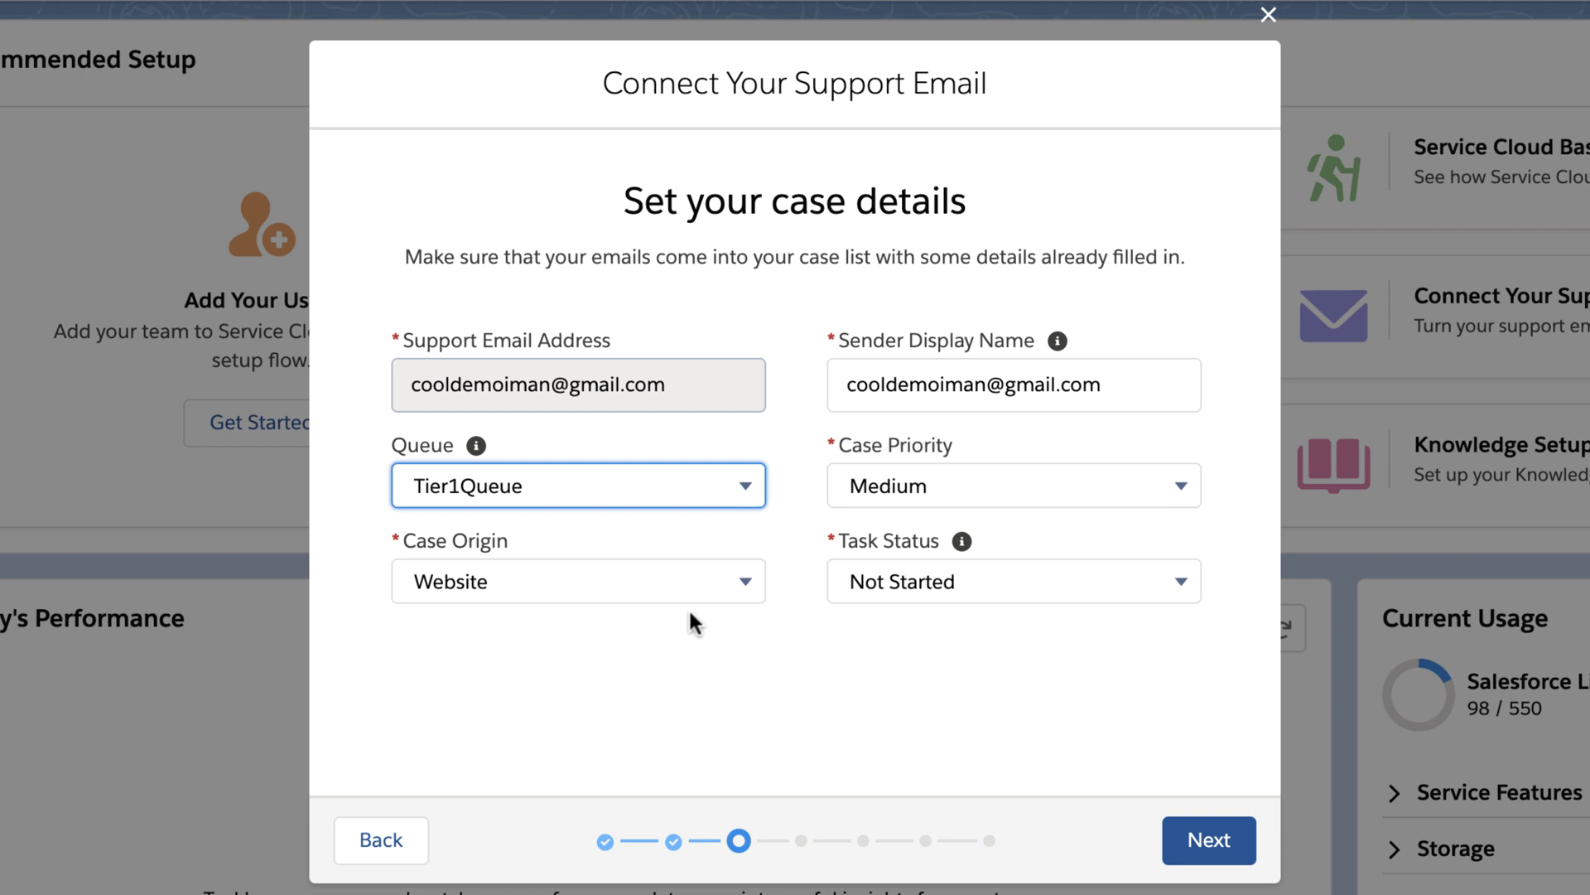
left_click(728, 581)
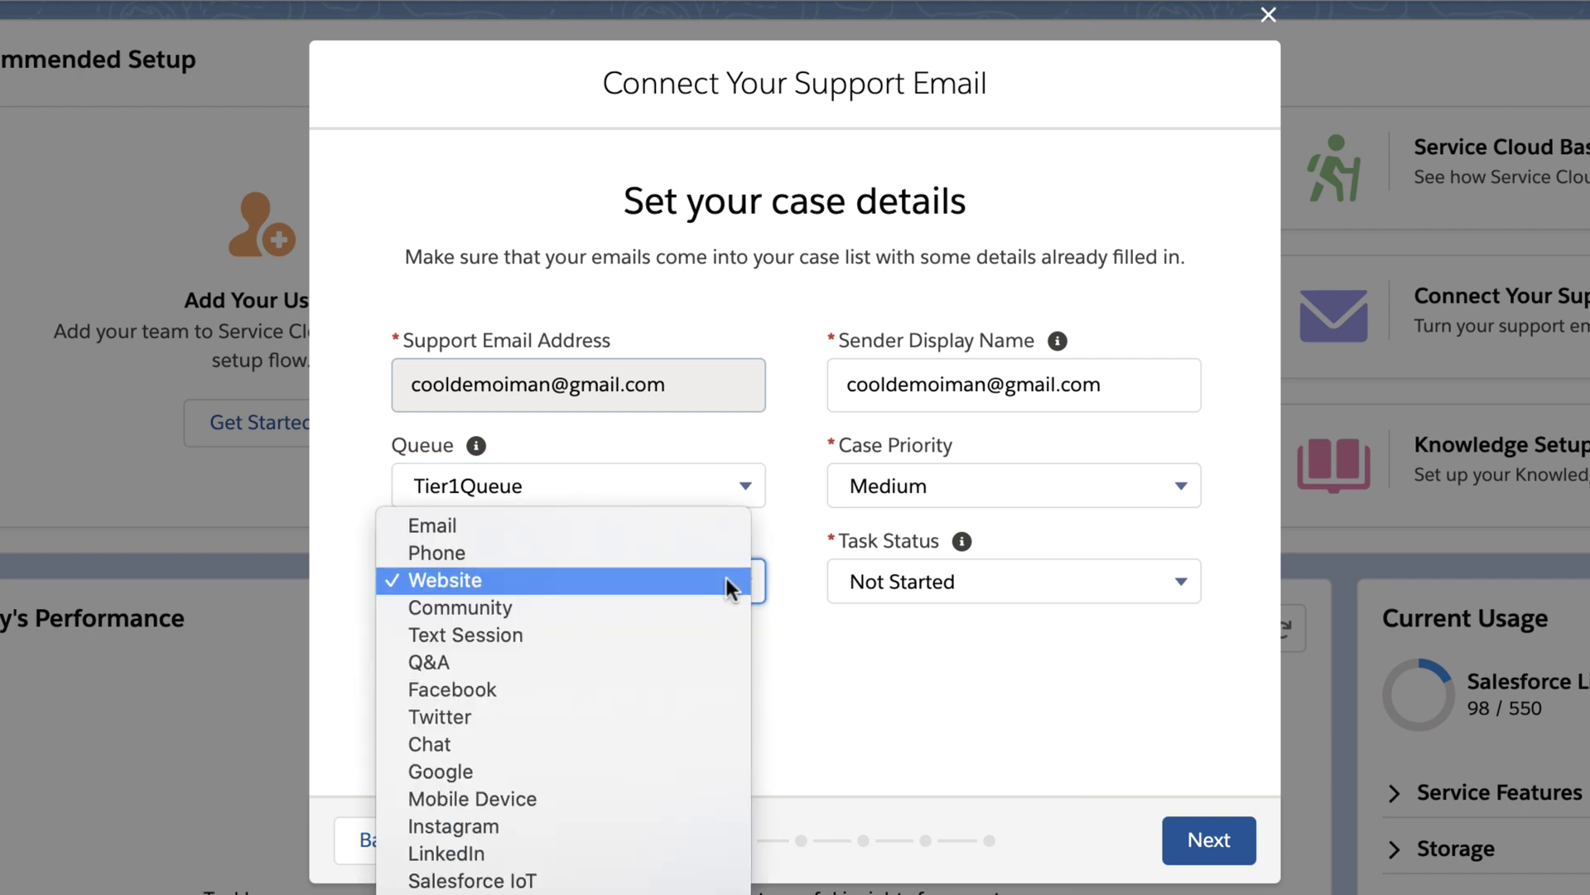
left_click(714, 524)
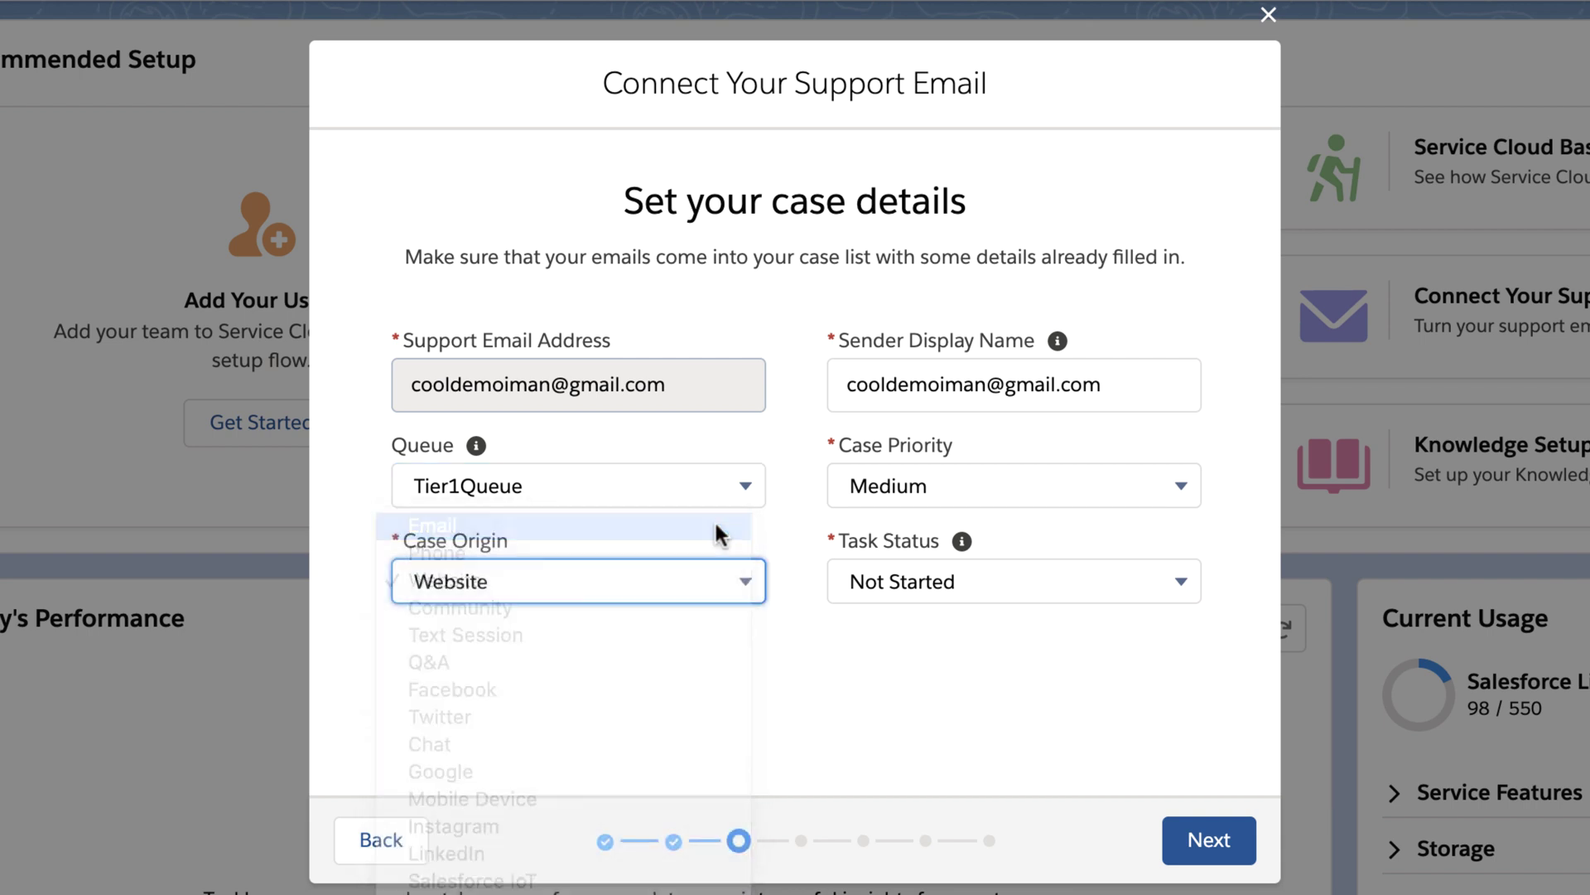
left_click(760, 660)
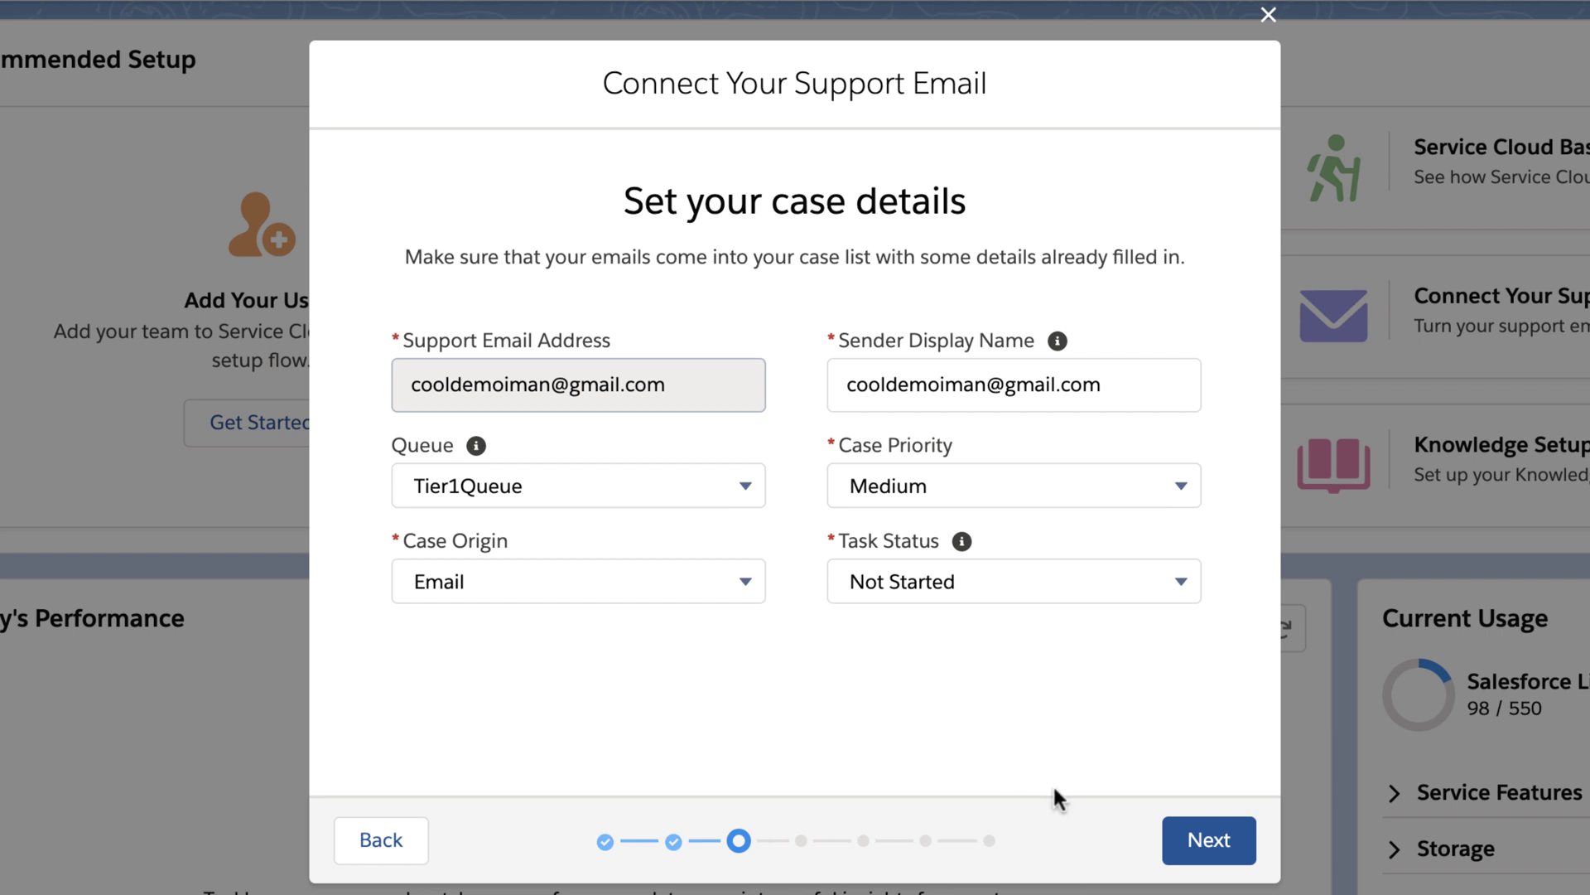
left_click(1169, 861)
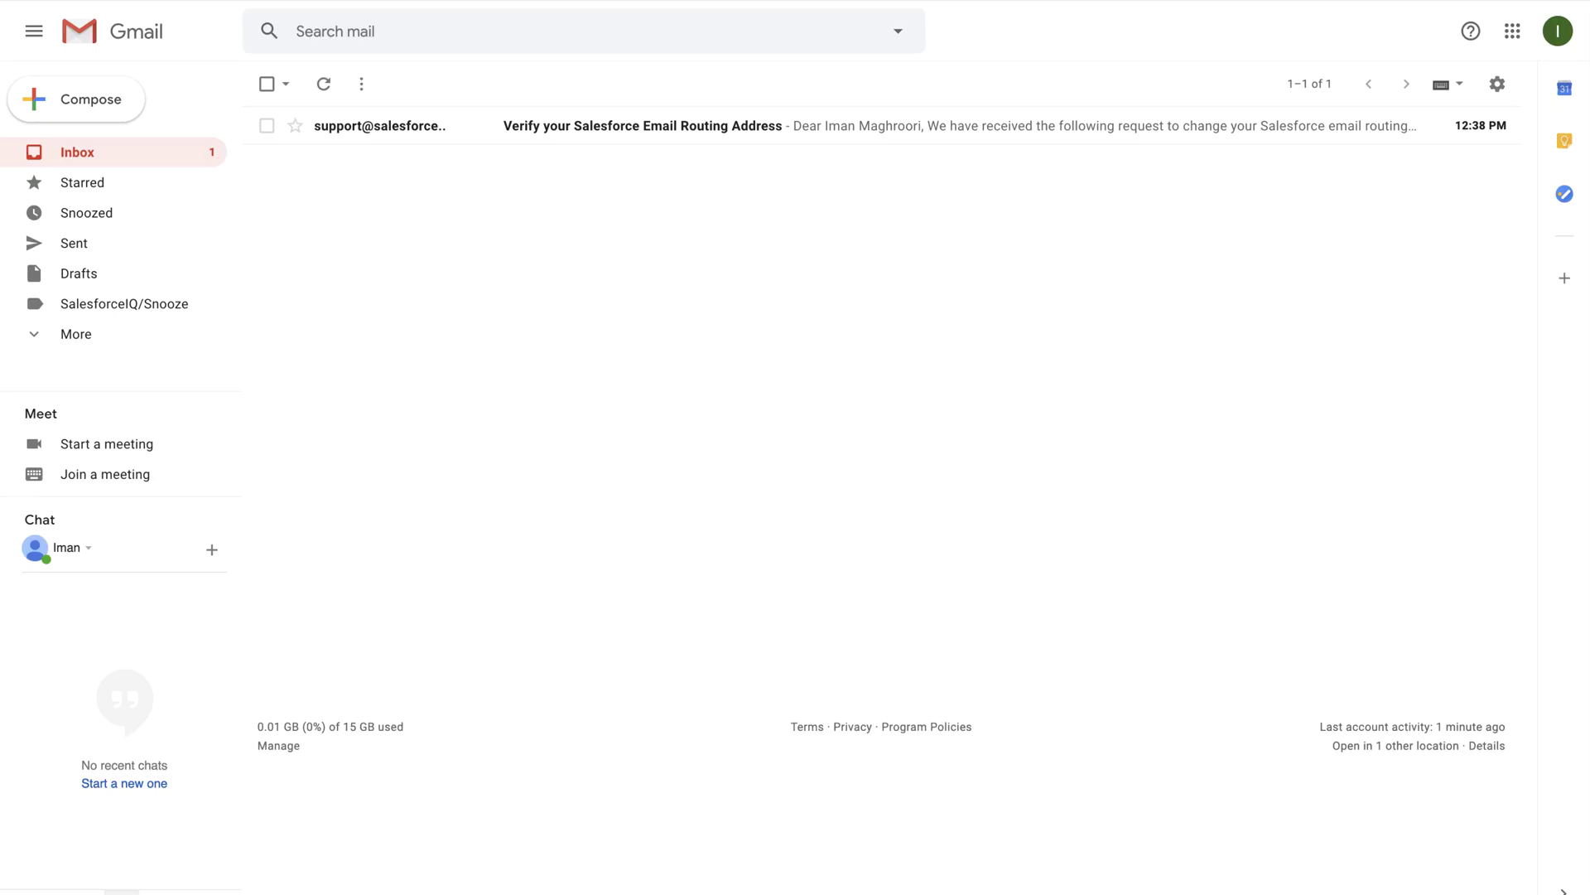
Step: Open the 'Verify your Salesforce Email Routing Address' email and follow its verification link
left_click(578, 126)
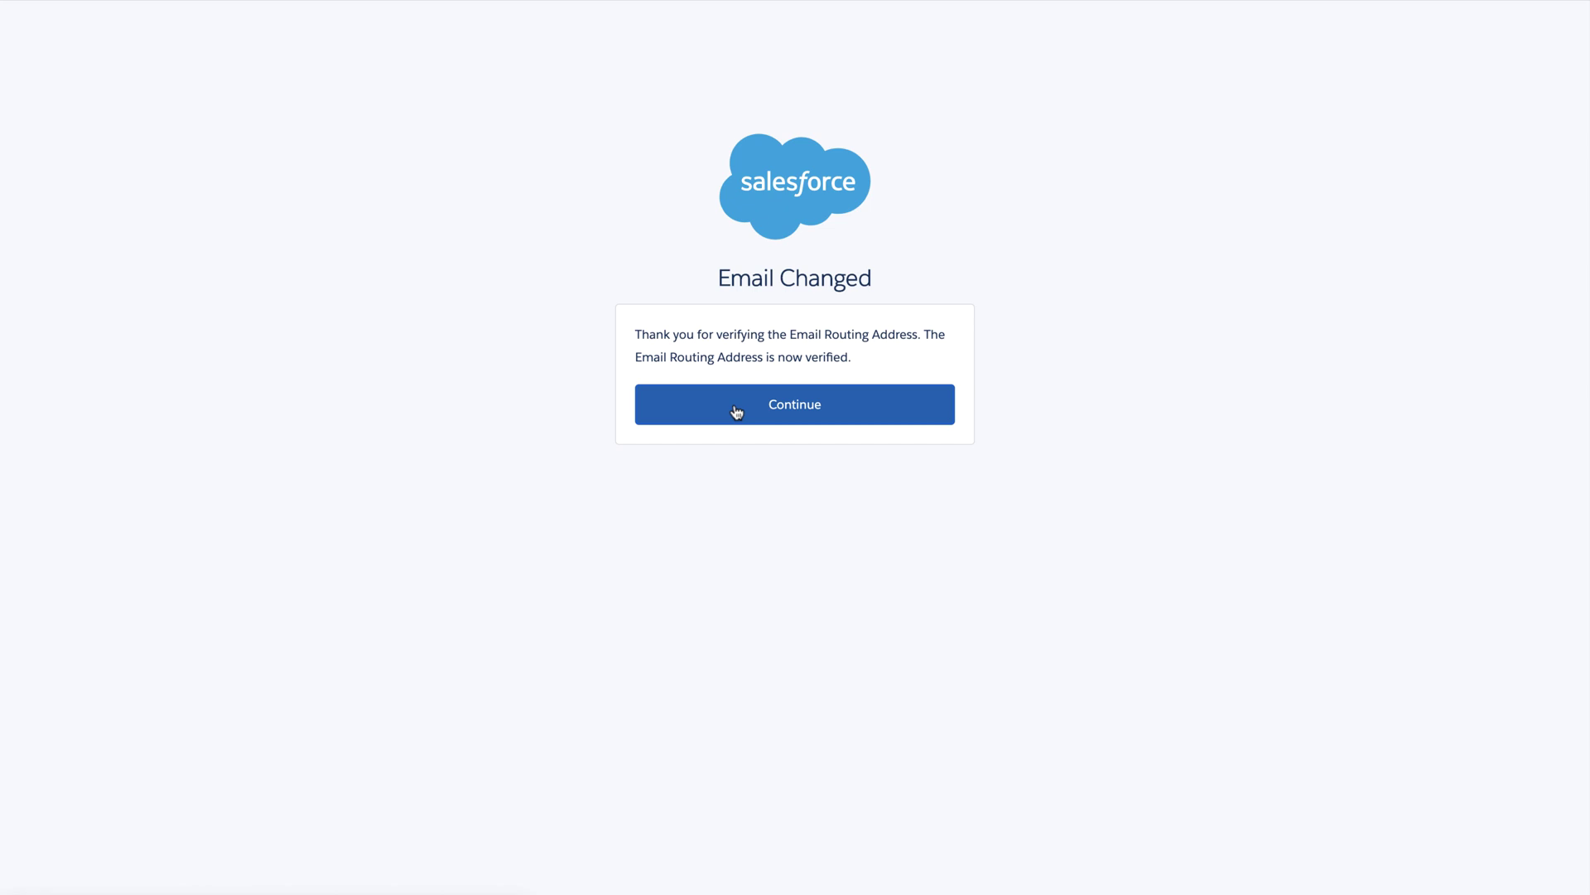
left_click(737, 412)
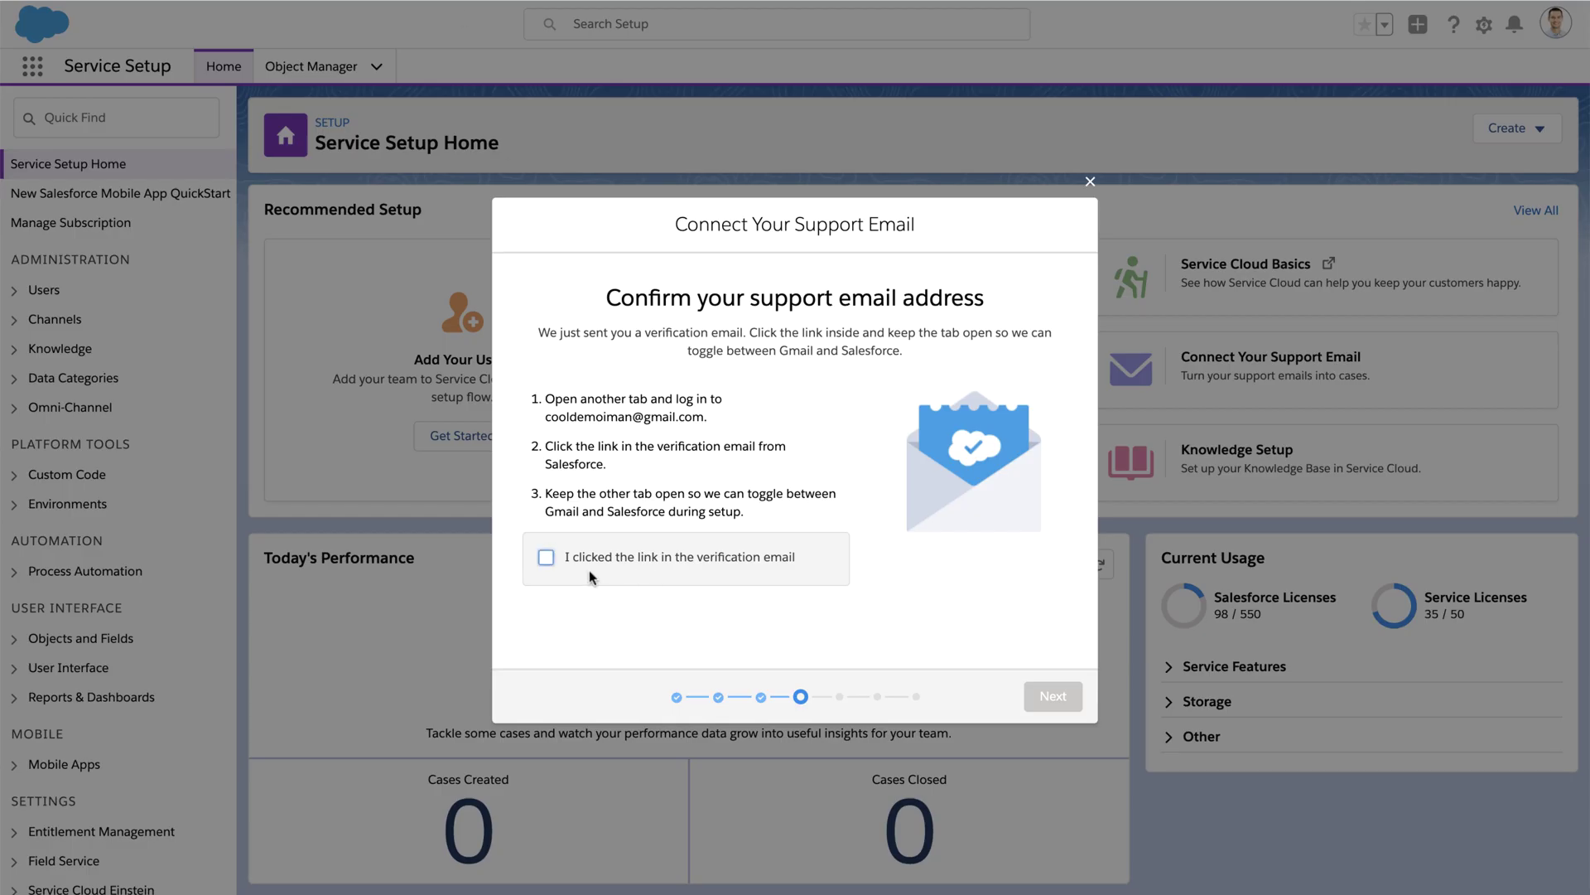
Step: Confirm the verification link was clicked, advance to forwarding, and copy the secure Salesforce address
left_click(547, 558)
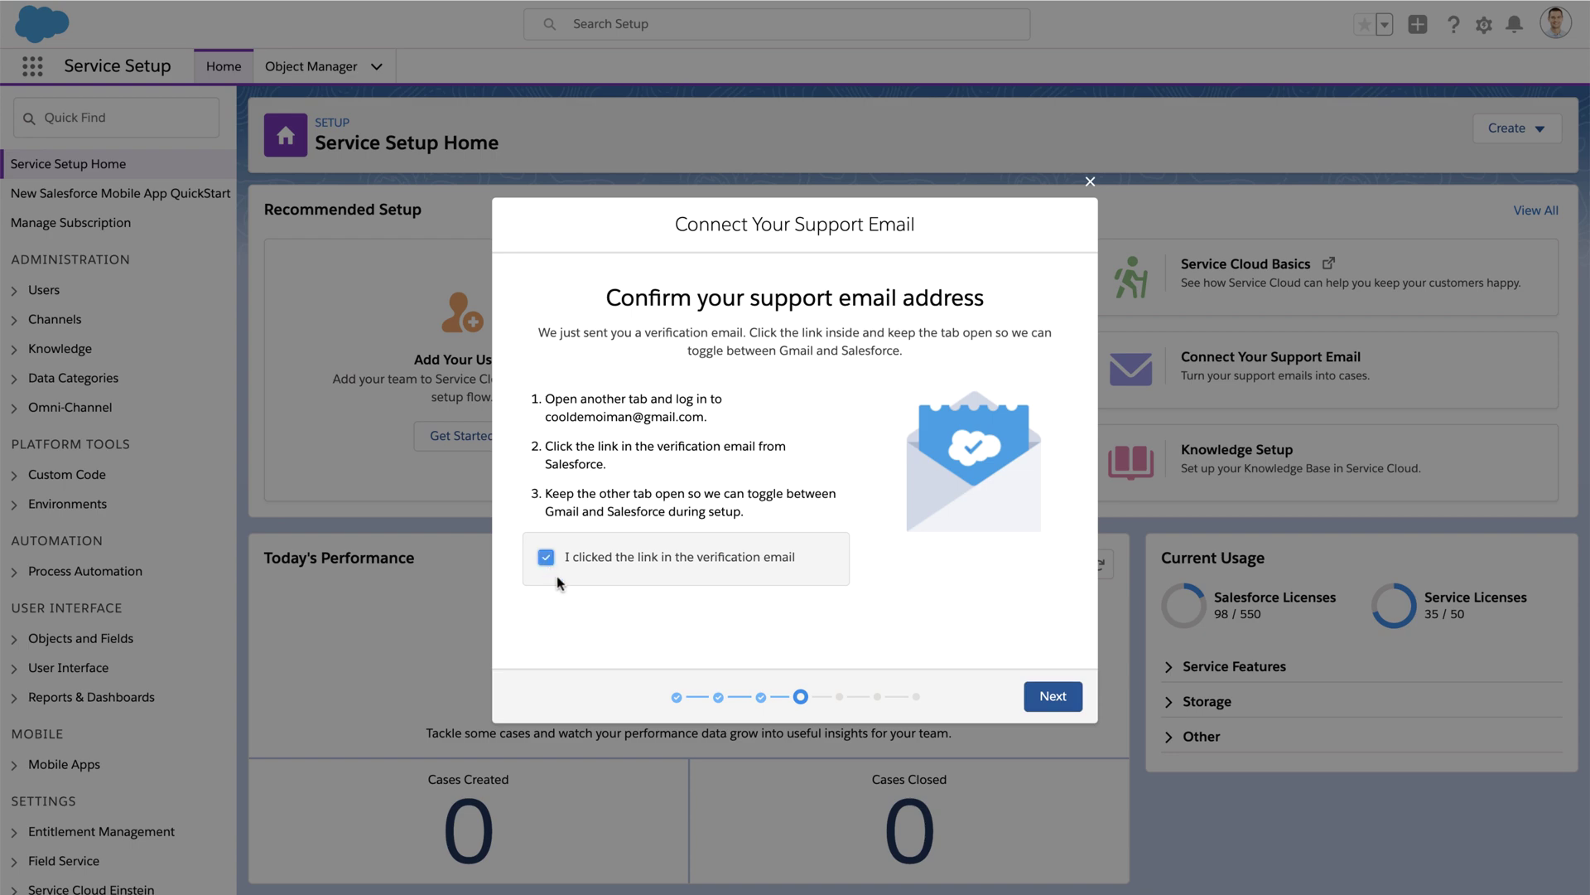
left_click(1045, 703)
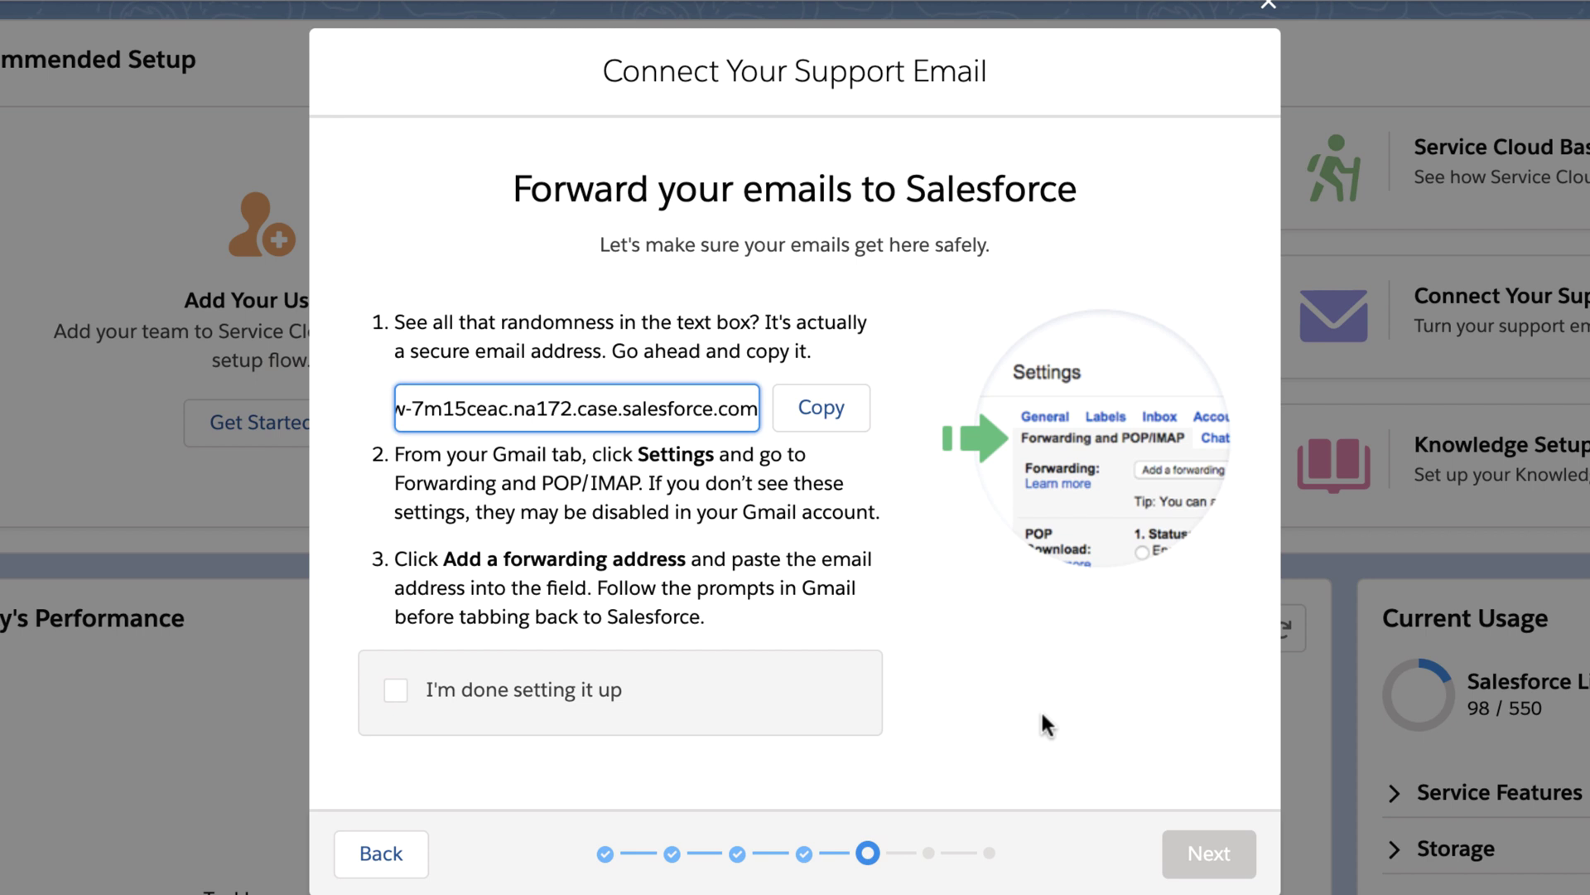
left_click(794, 421)
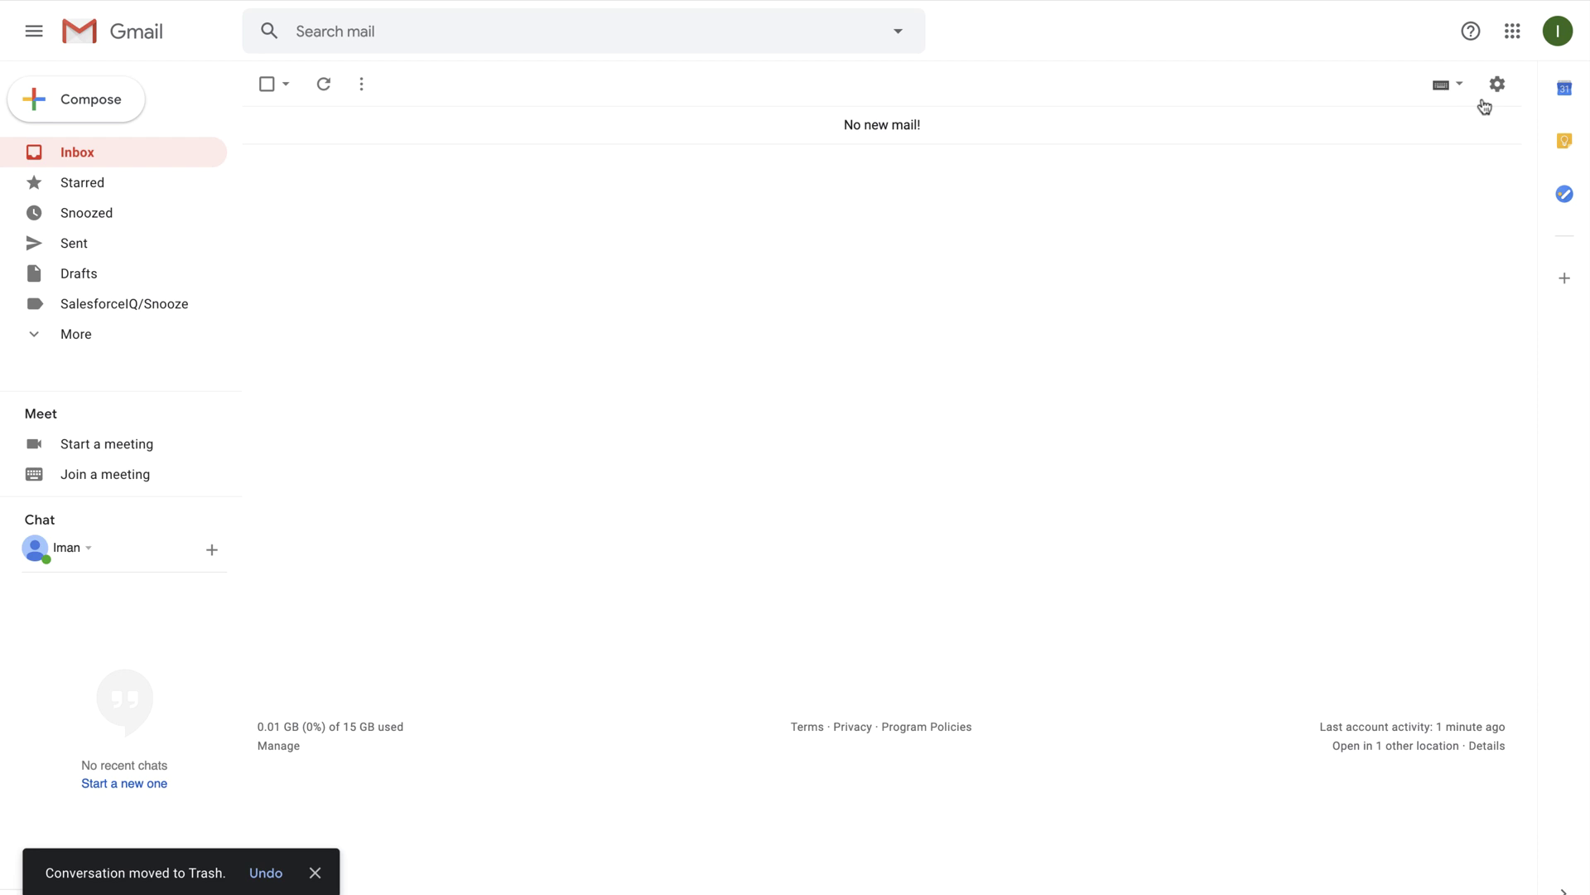
Step: Add the copied Salesforce routing address as a forwarding address in Gmail's Forwarding and POP/IMAP settings
left_click(1496, 85)
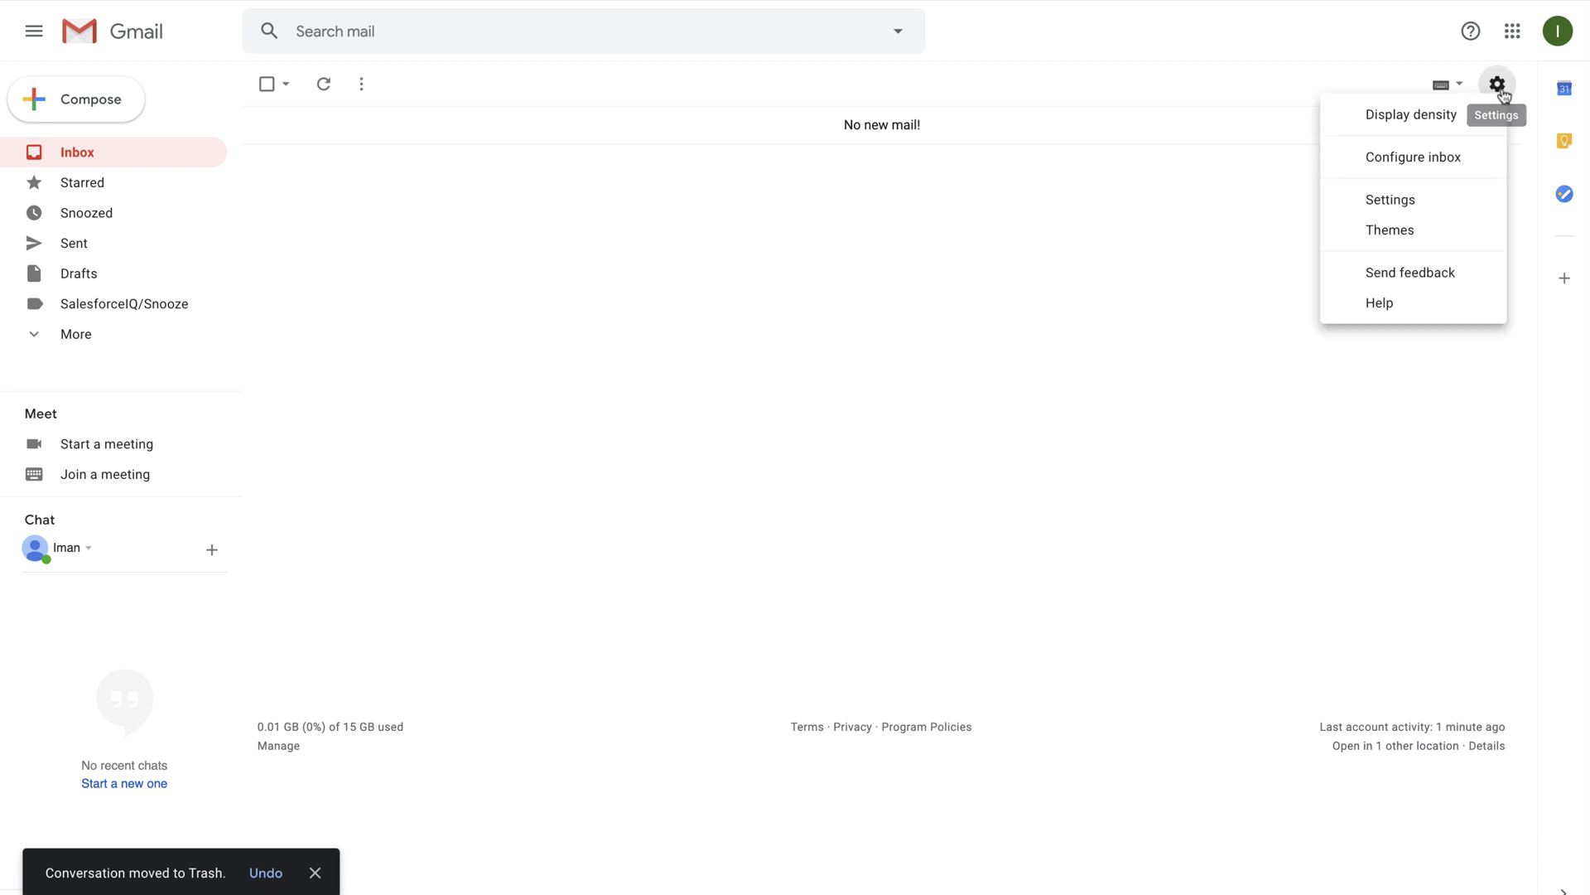
left_click(1441, 206)
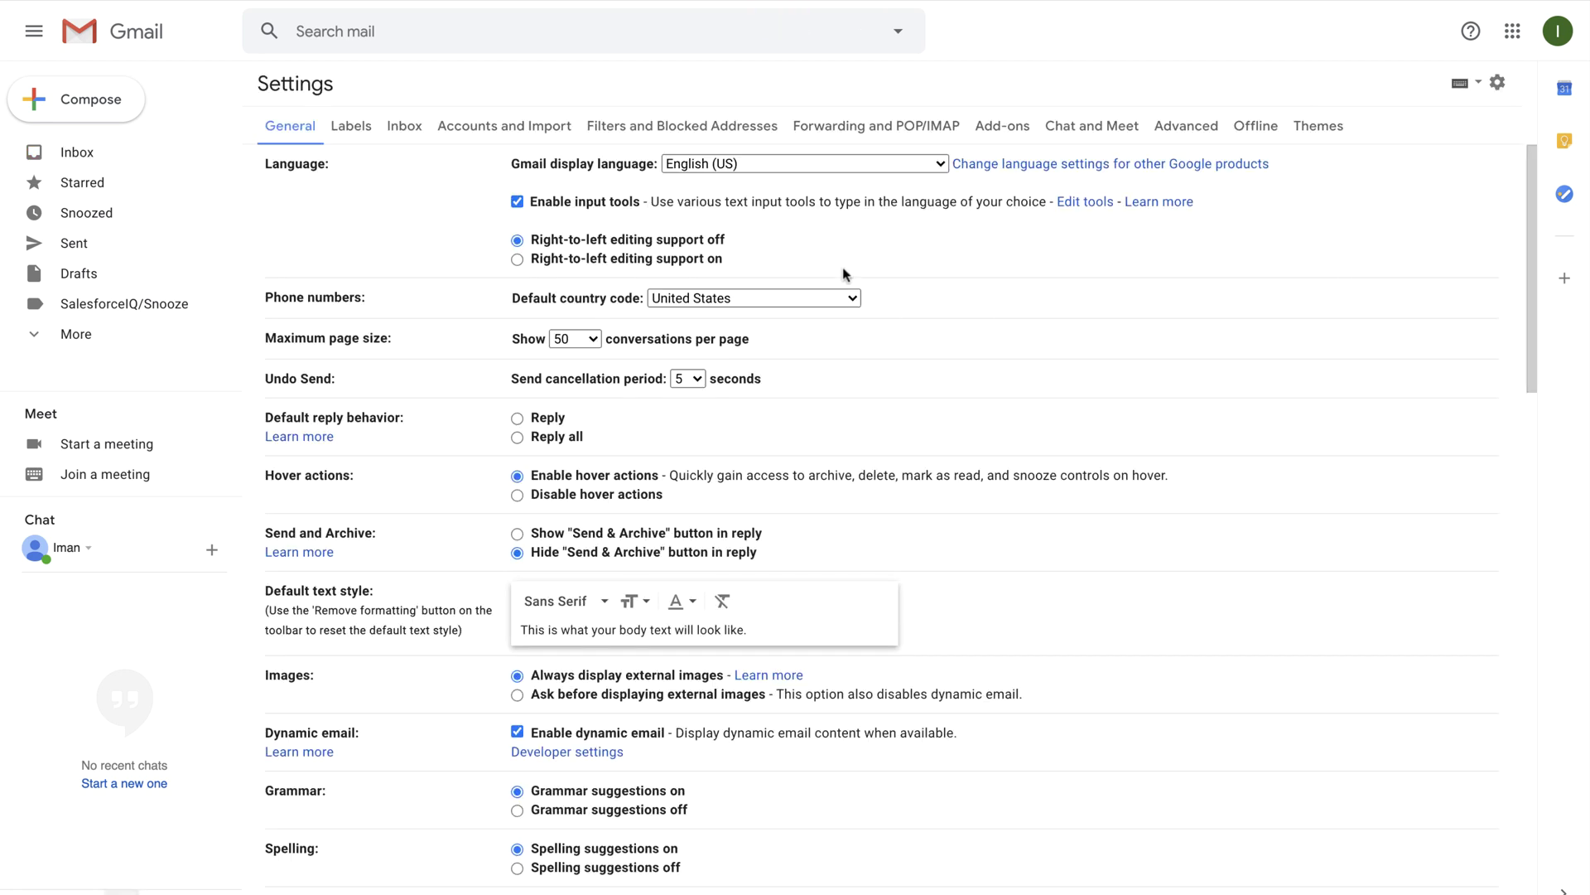
left_click(834, 125)
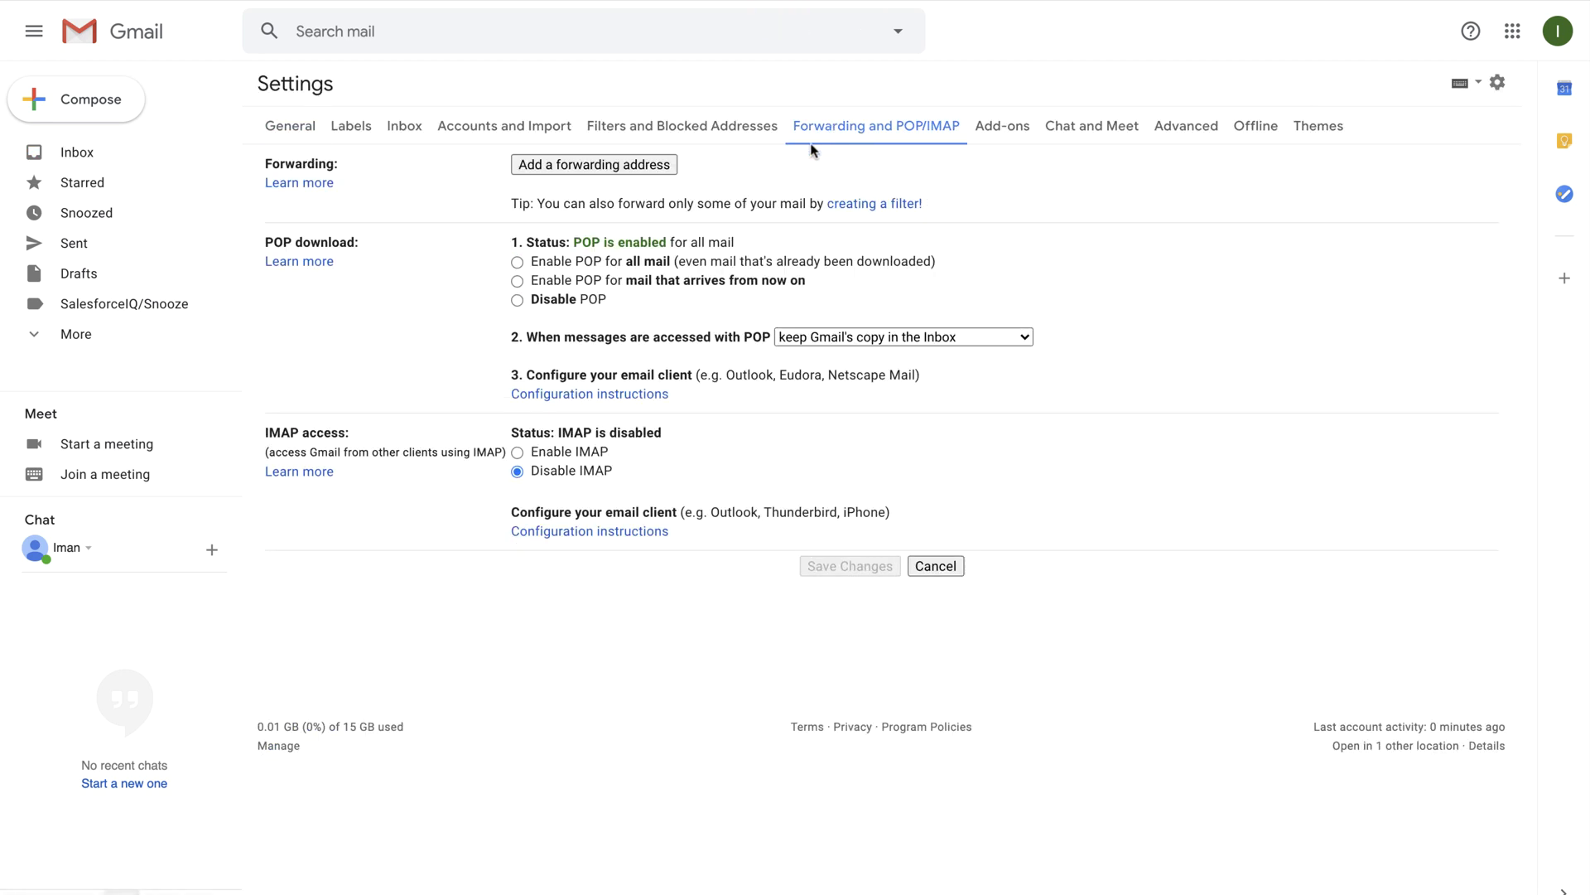
left_click(656, 170)
key("ctrl+v")
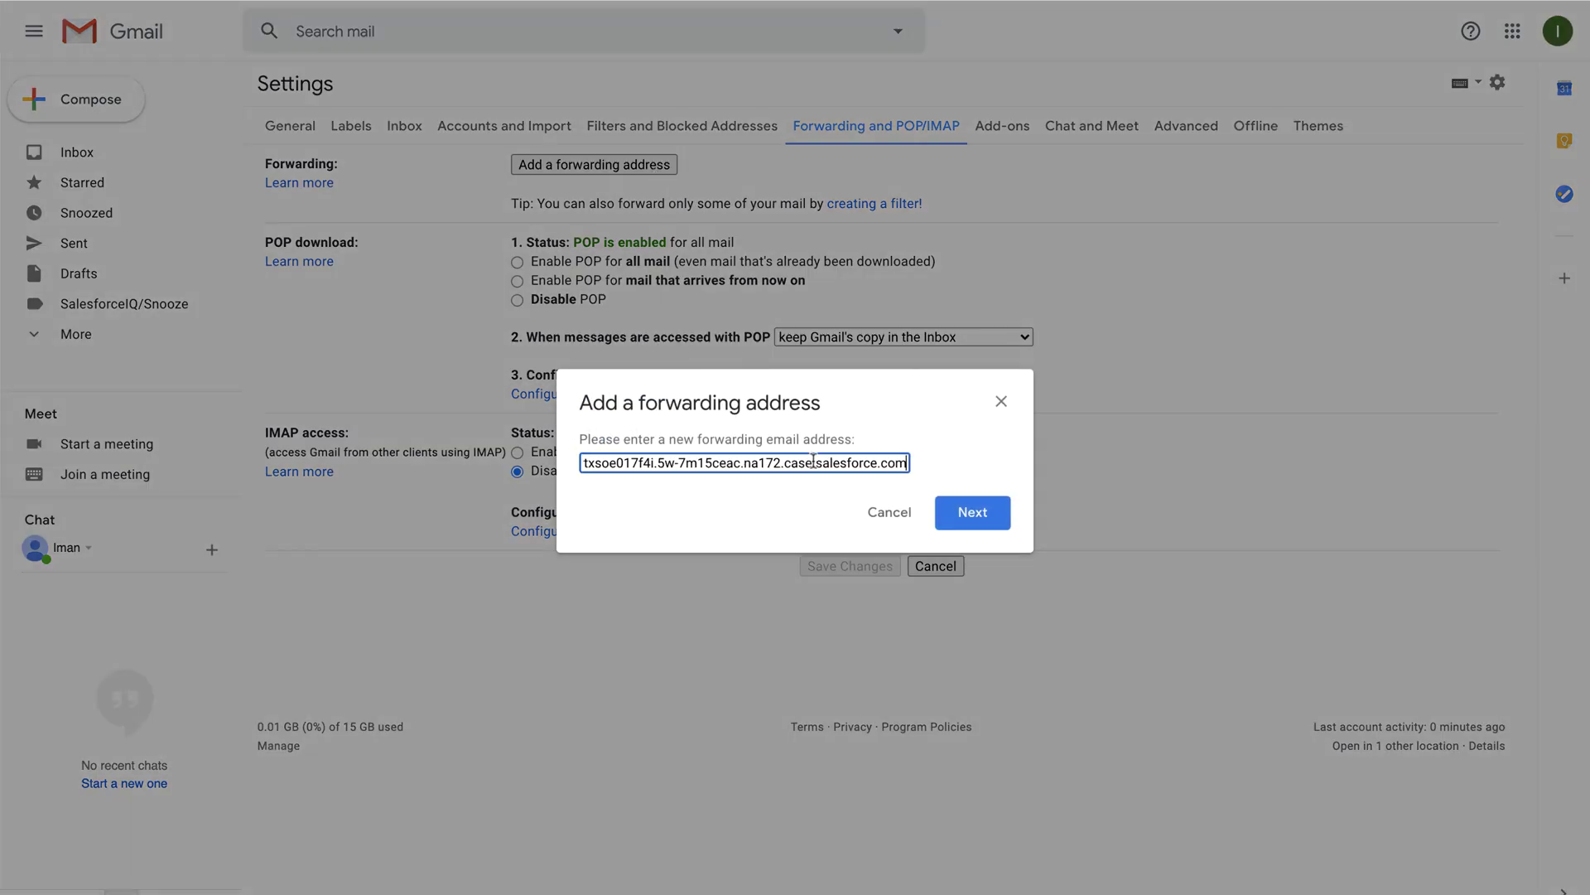
left_click(961, 512)
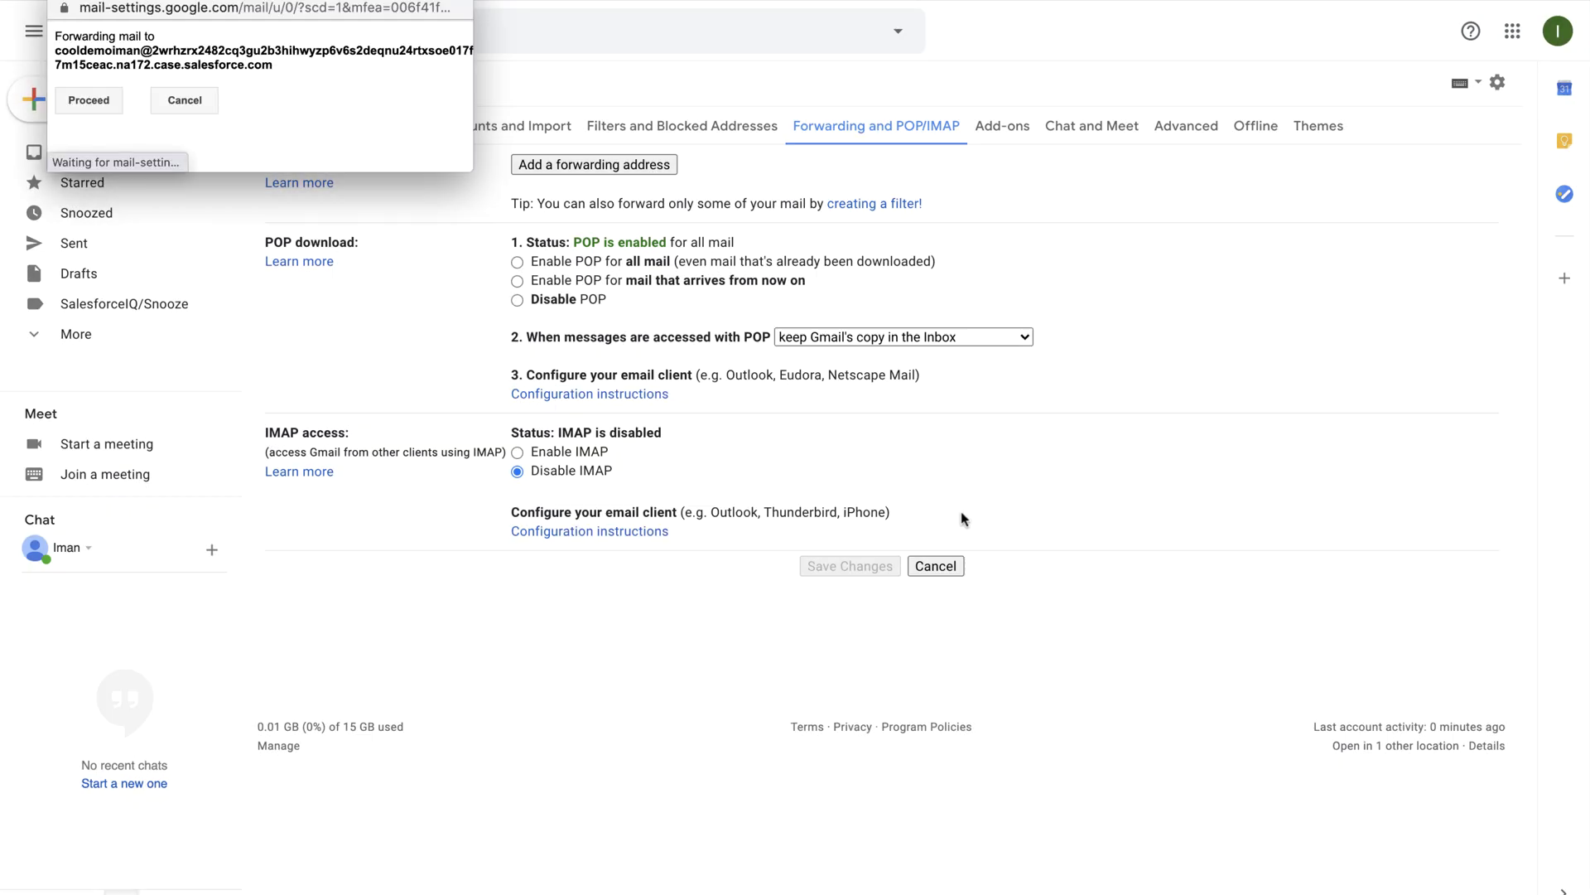
left_click(112, 101)
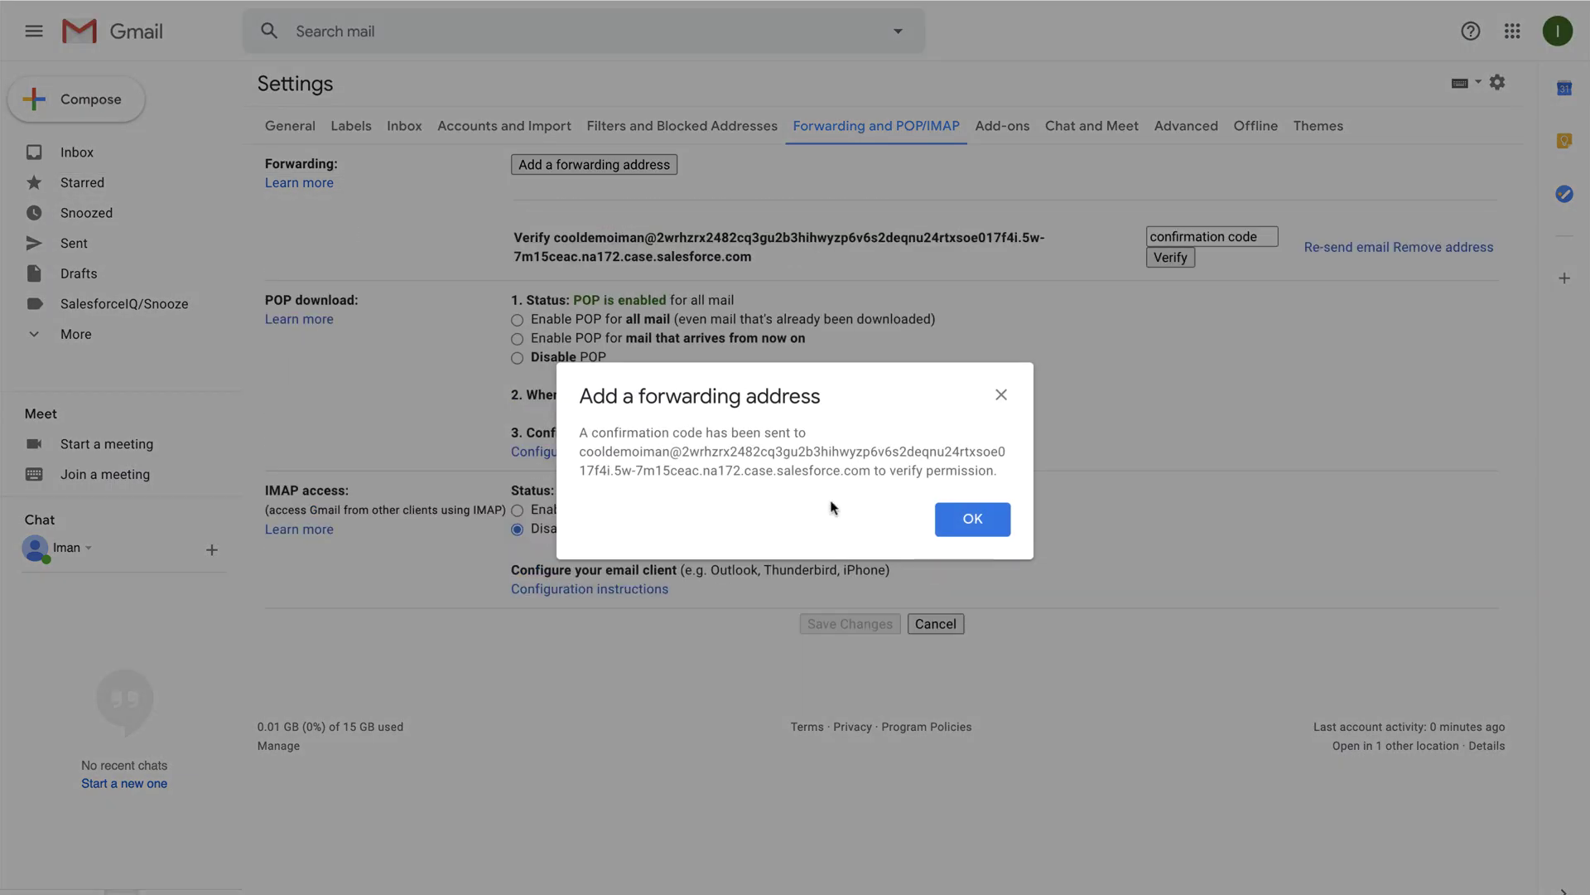
left_click(941, 512)
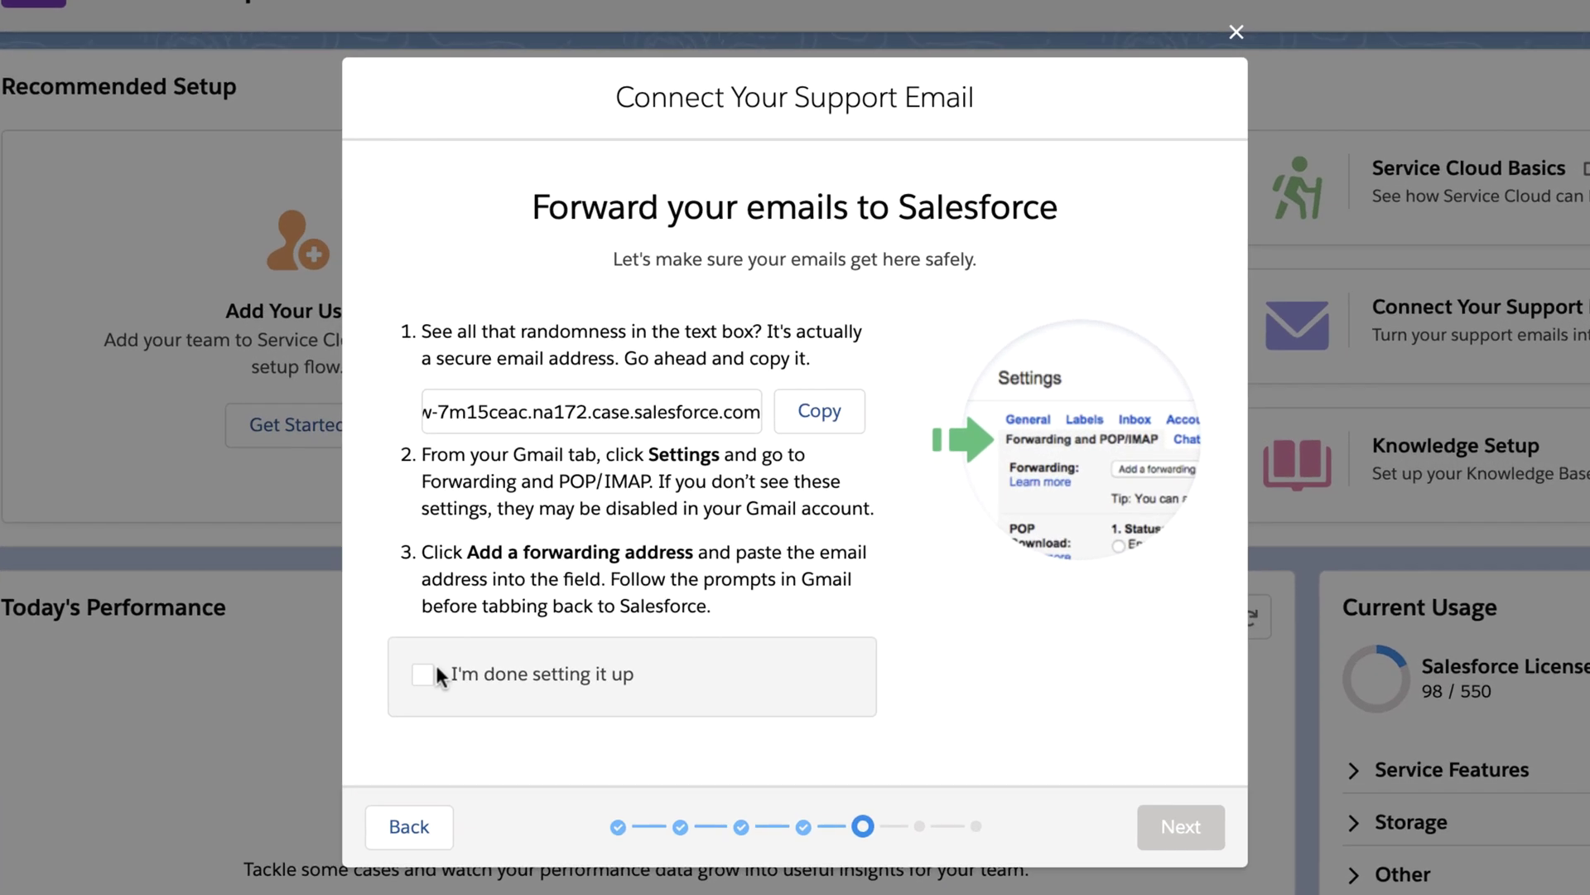
Step: Confirm Gmail forwarding to the Salesforce address in the pop-up and mark the wizard steps done
left_click(436, 671)
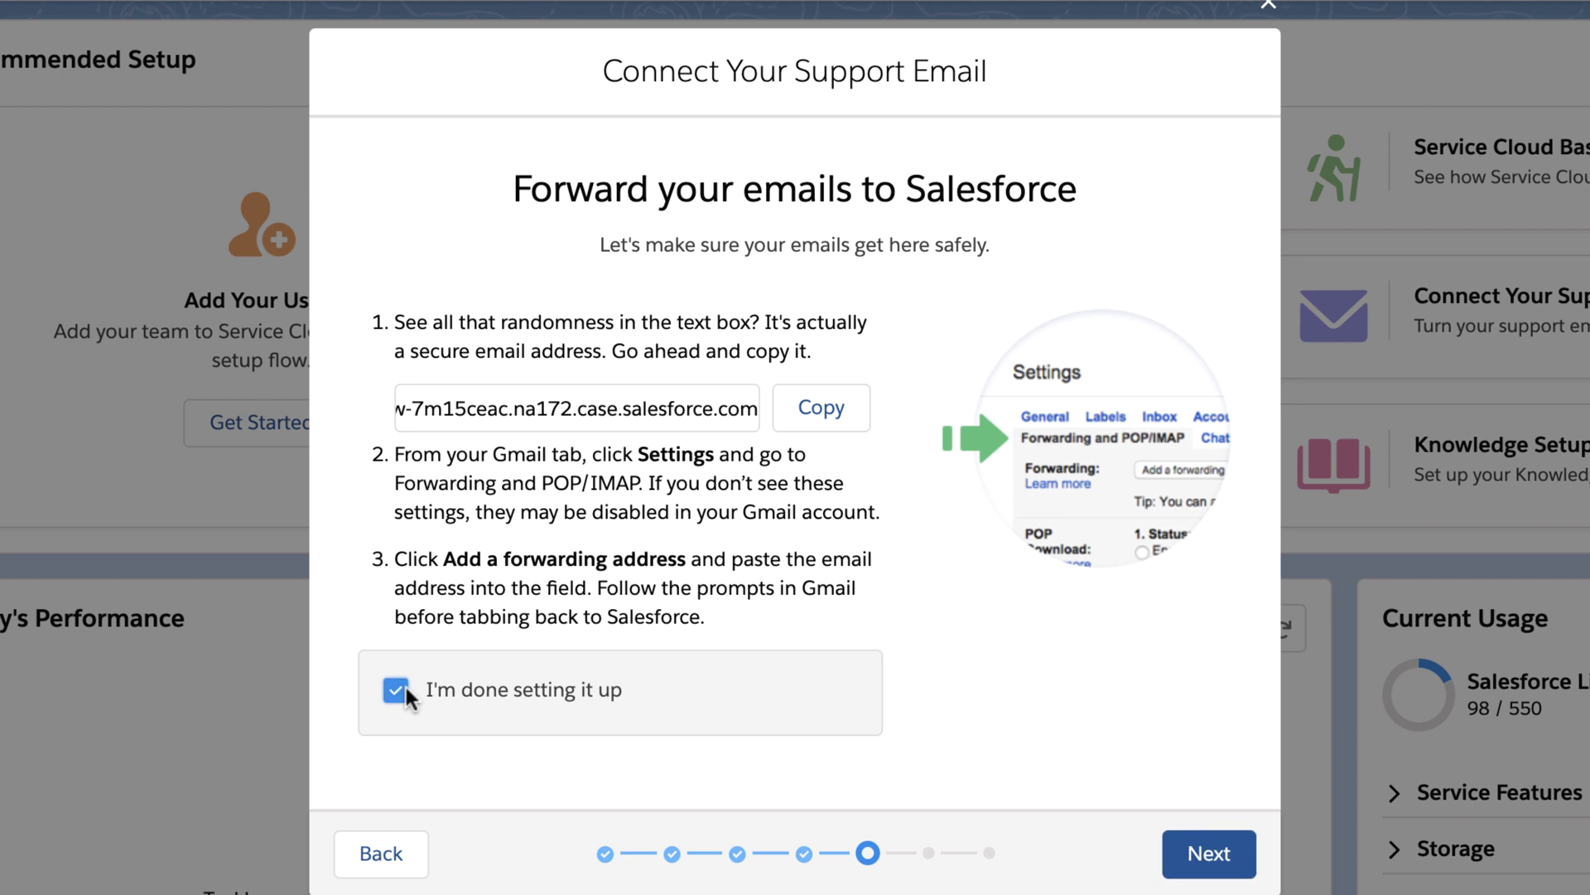
left_click(1203, 858)
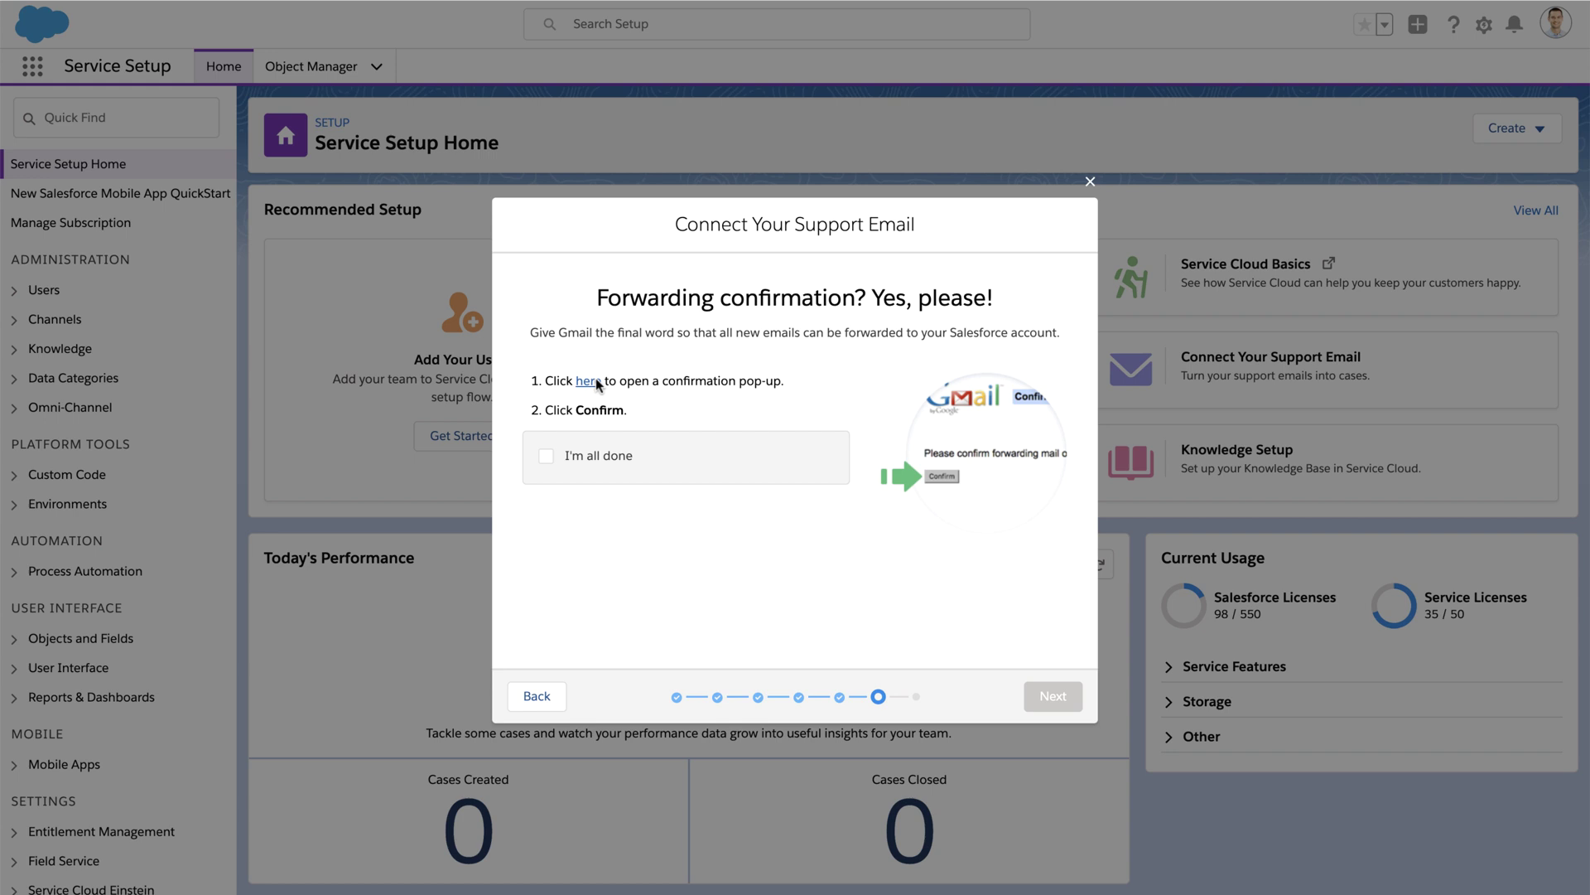
left_click(590, 380)
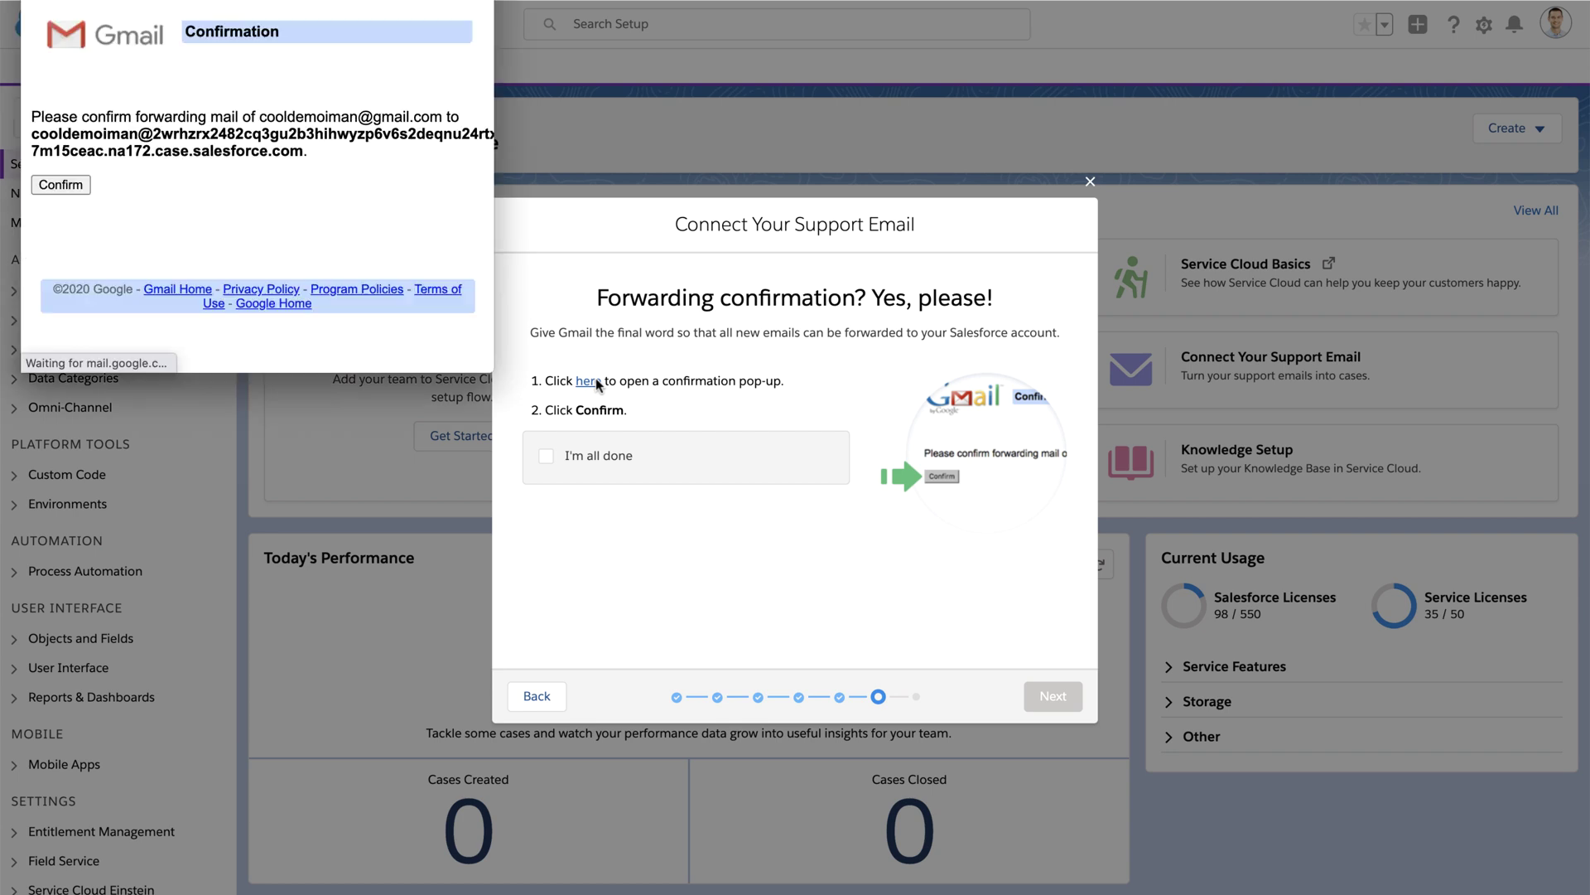
left_click(72, 186)
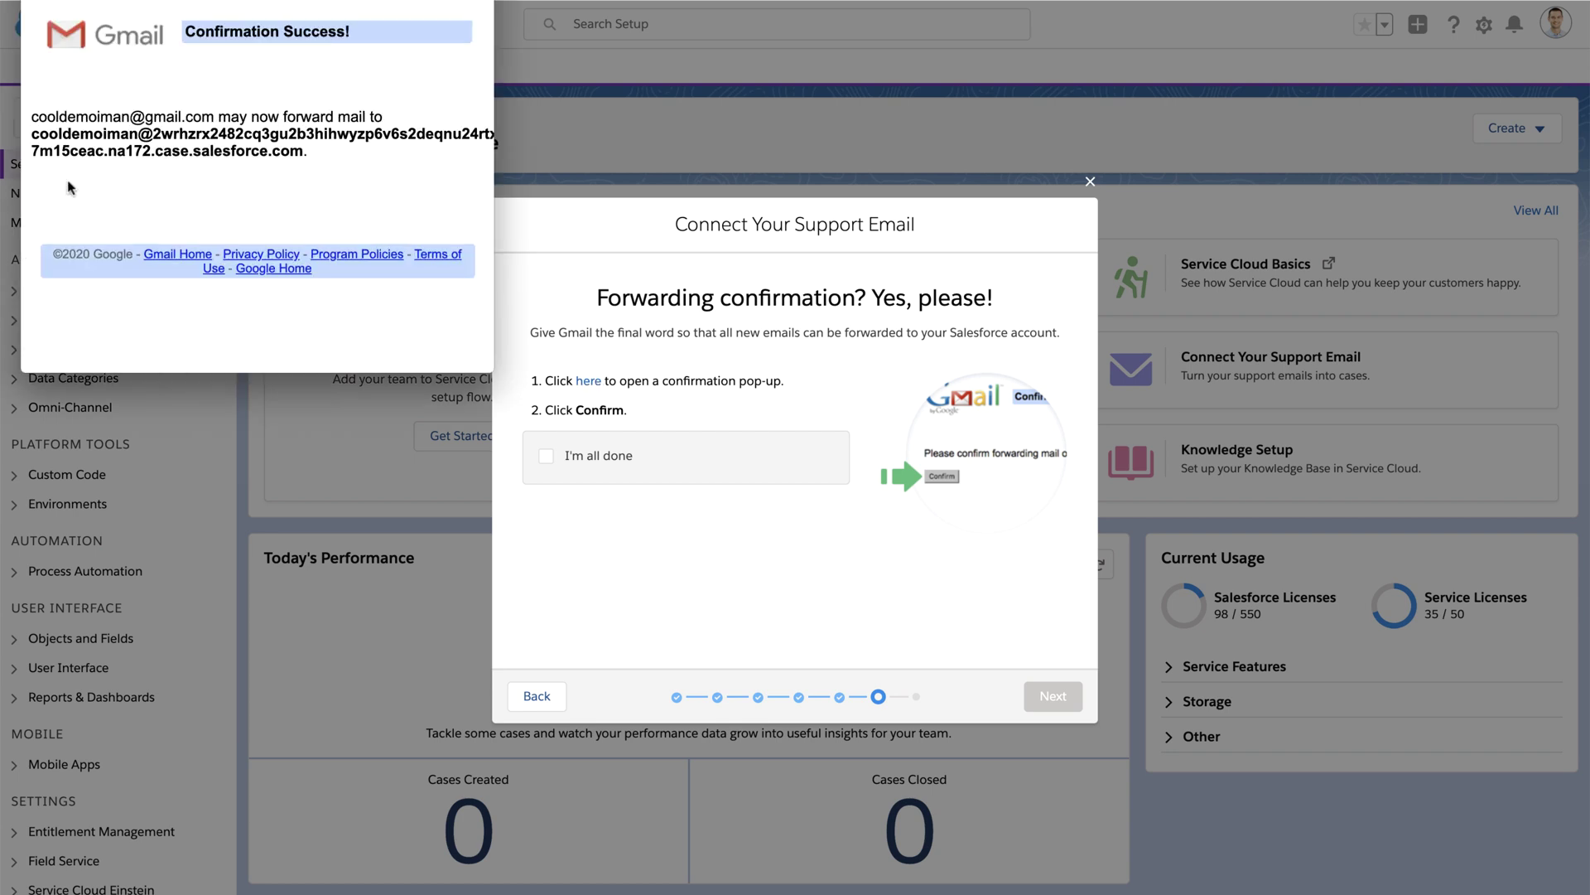
key("super+w")
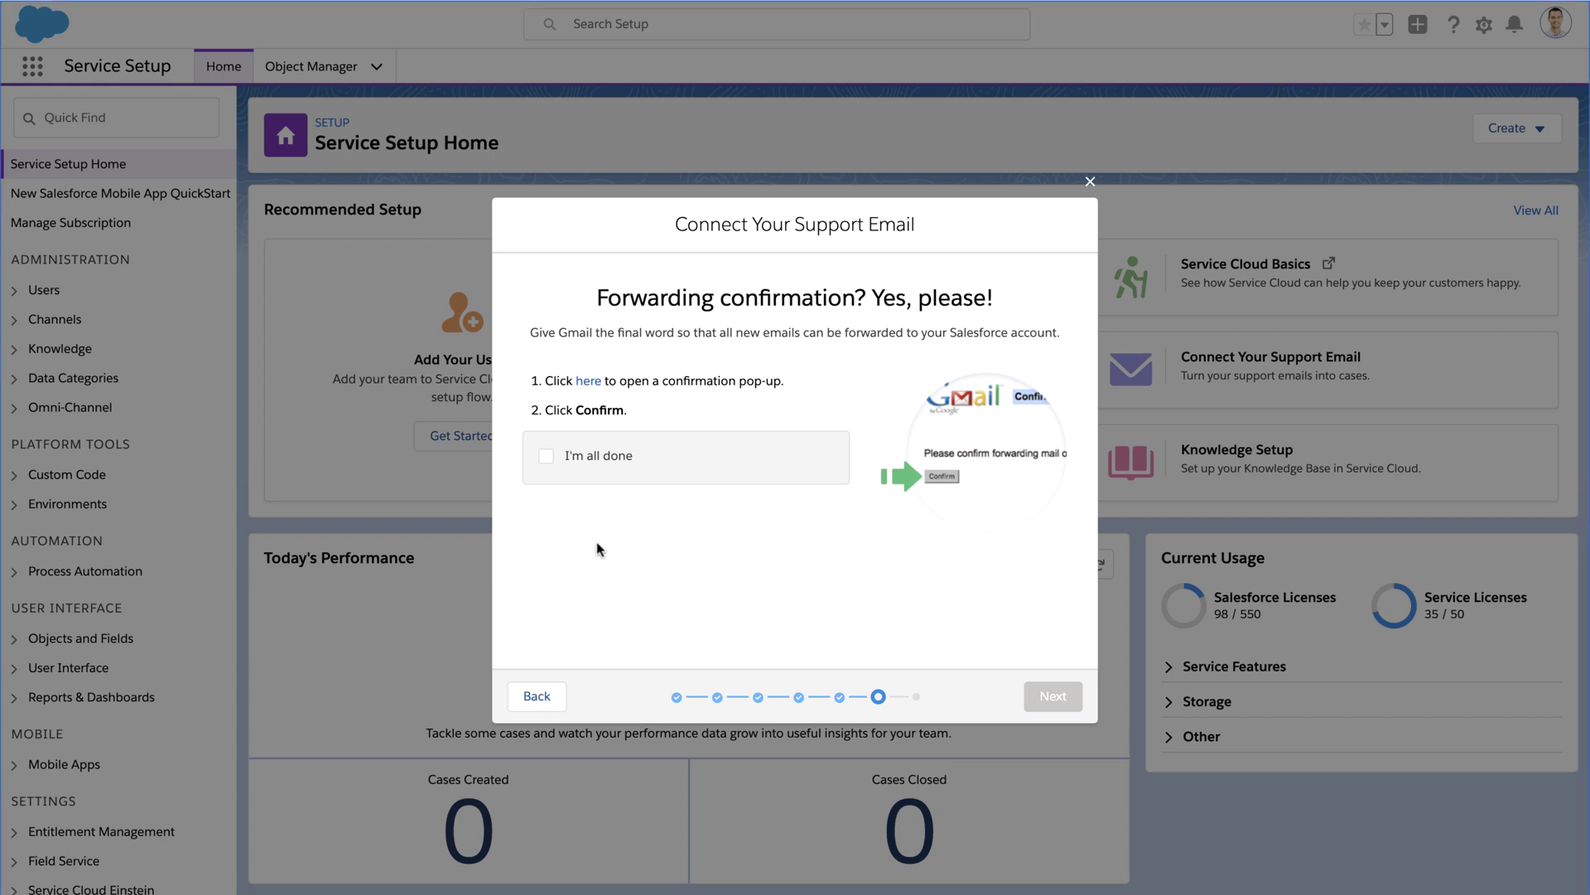
left_click(546, 456)
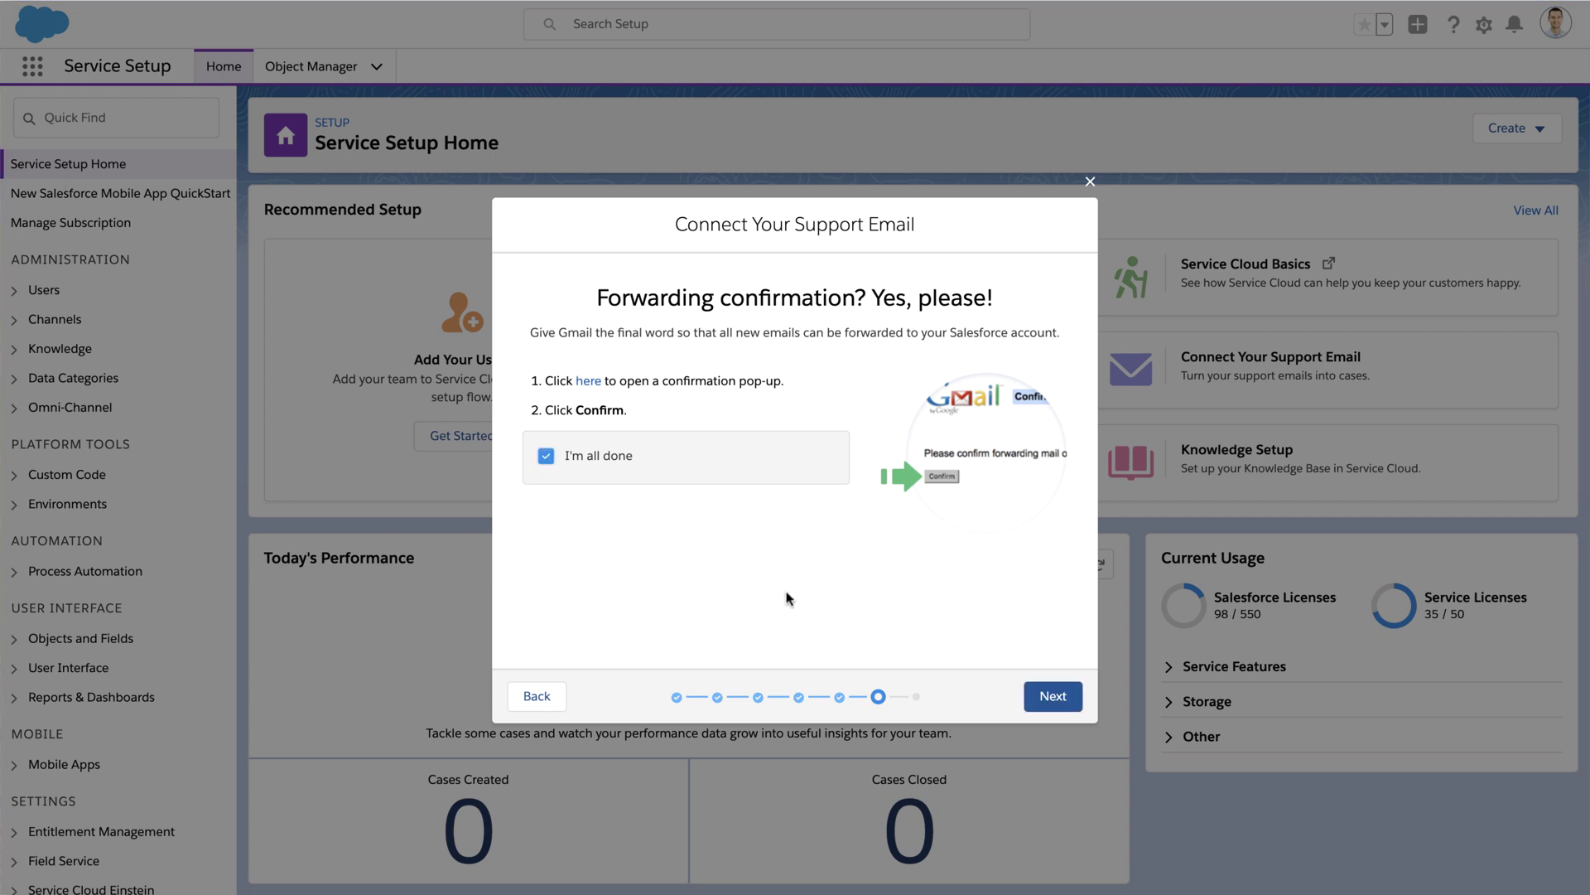
left_click(1053, 695)
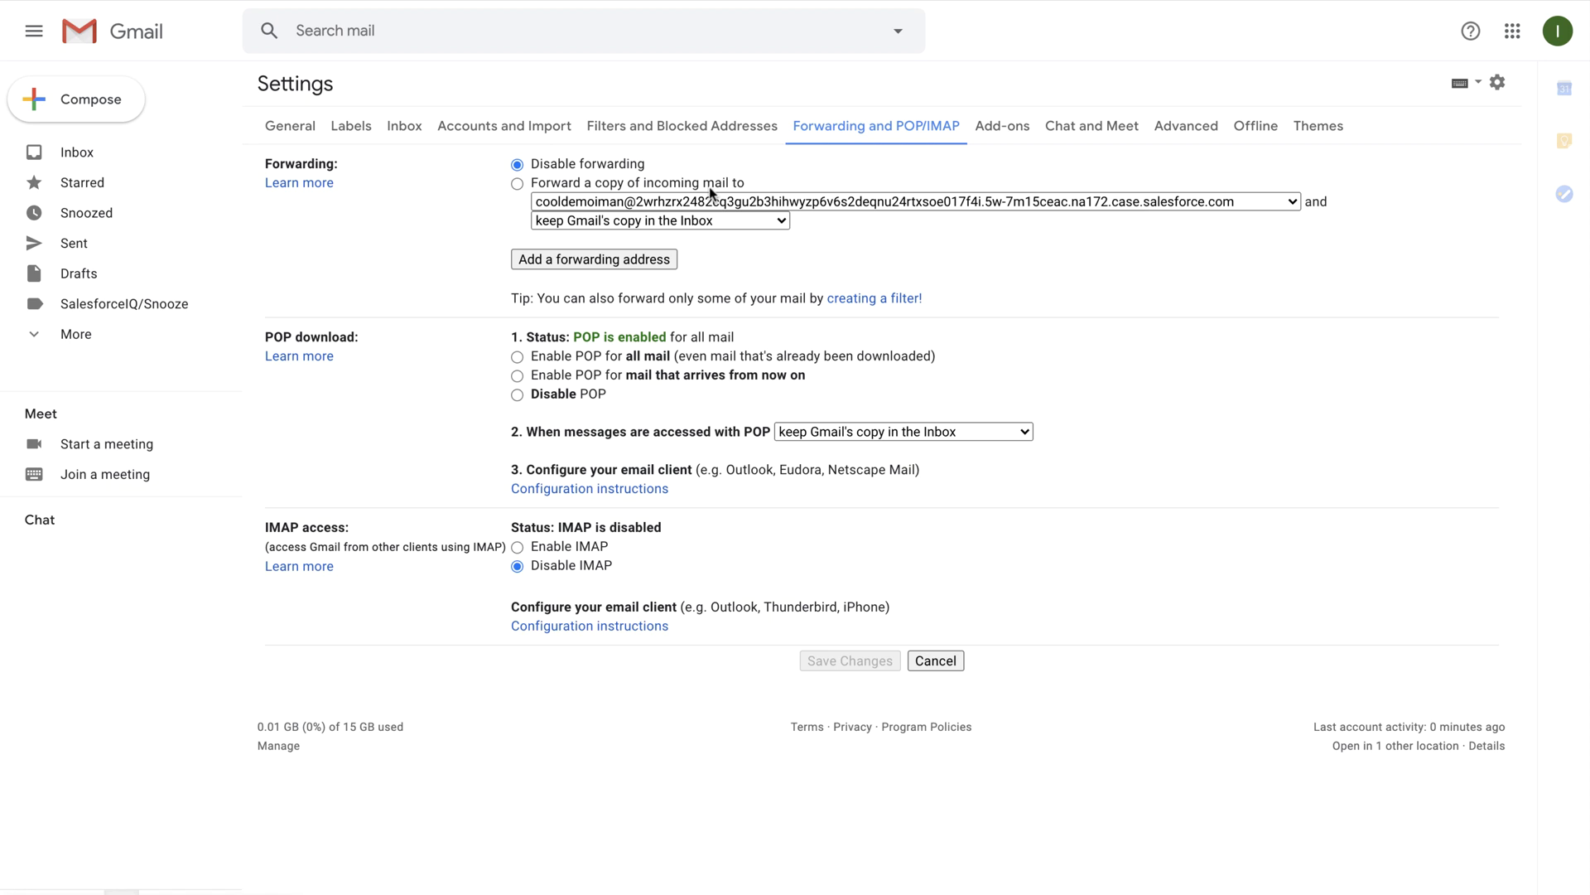
Step: Forward a copy of all incoming Gmail mail to the Salesforce case address and save
left_click(531, 184)
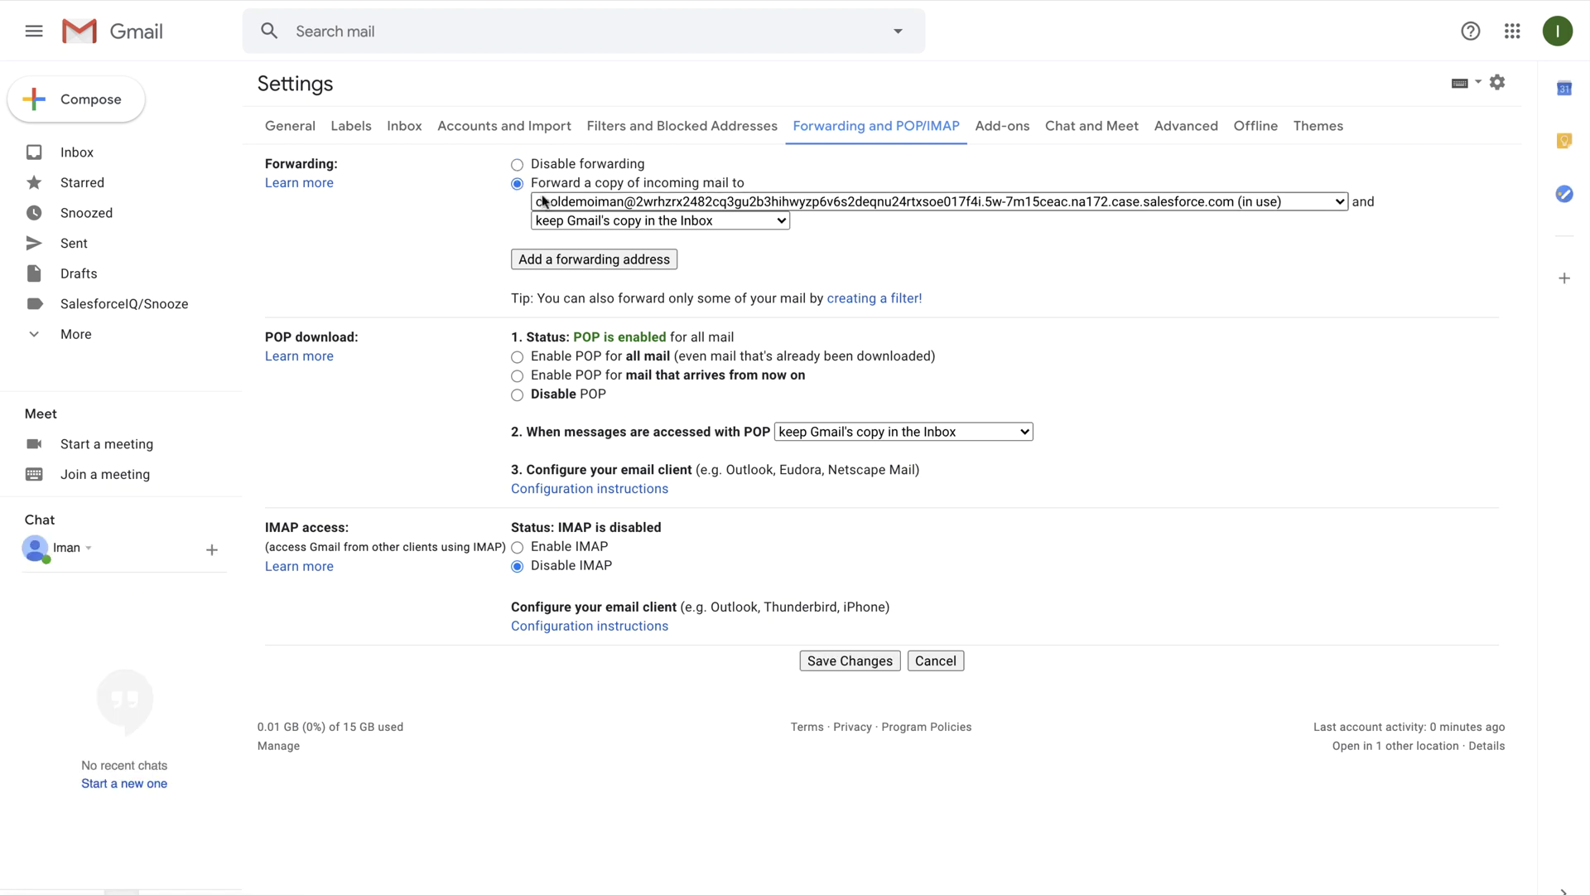
left_click(551, 201)
left_click(557, 201)
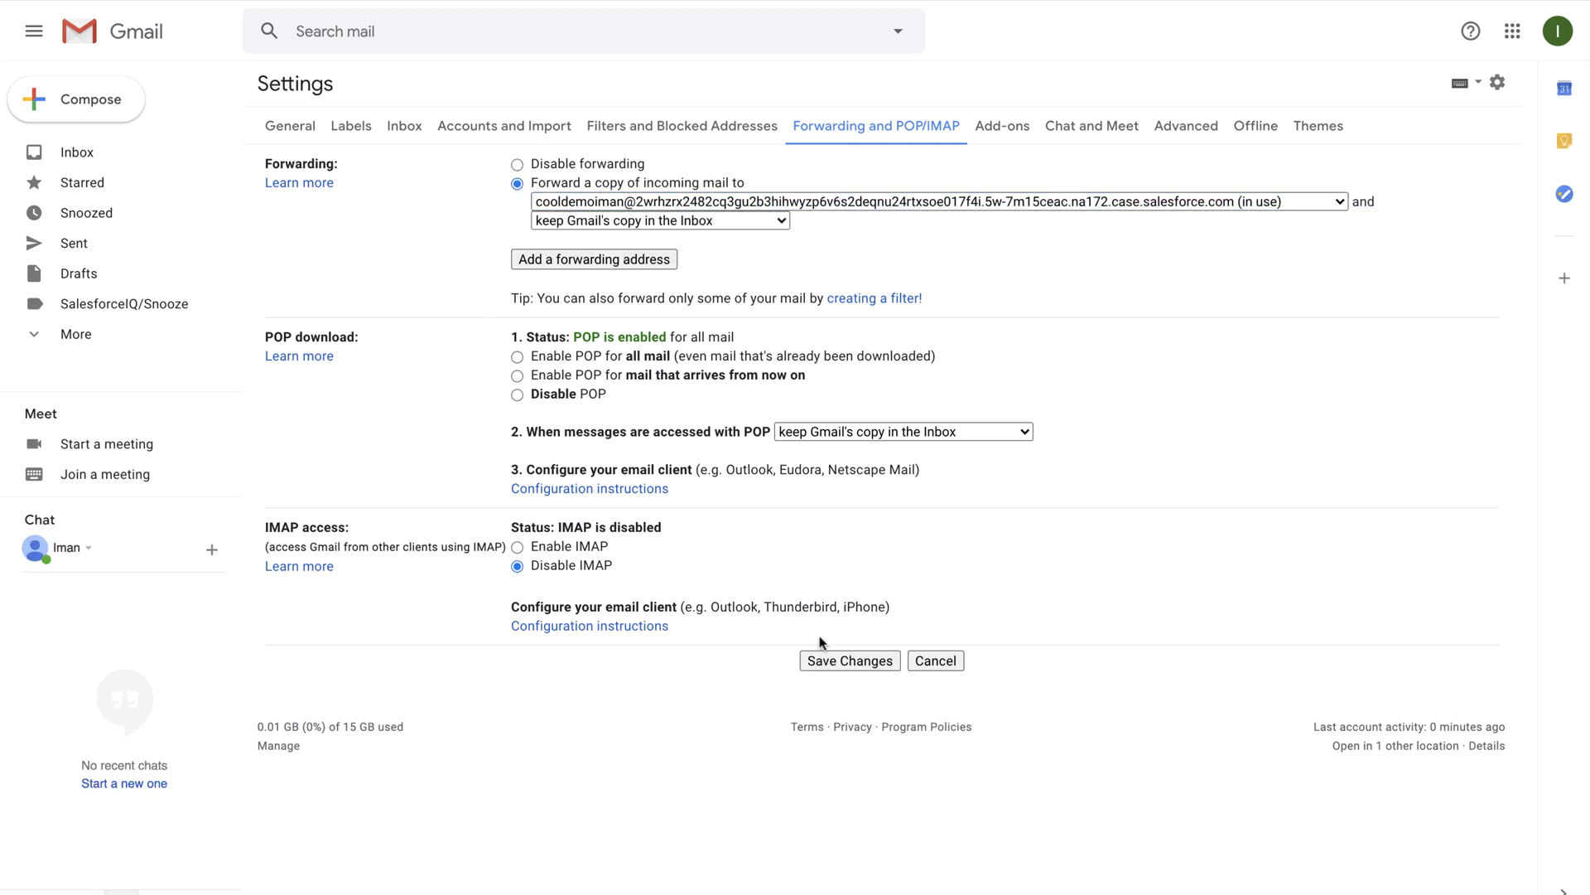
left_click(836, 660)
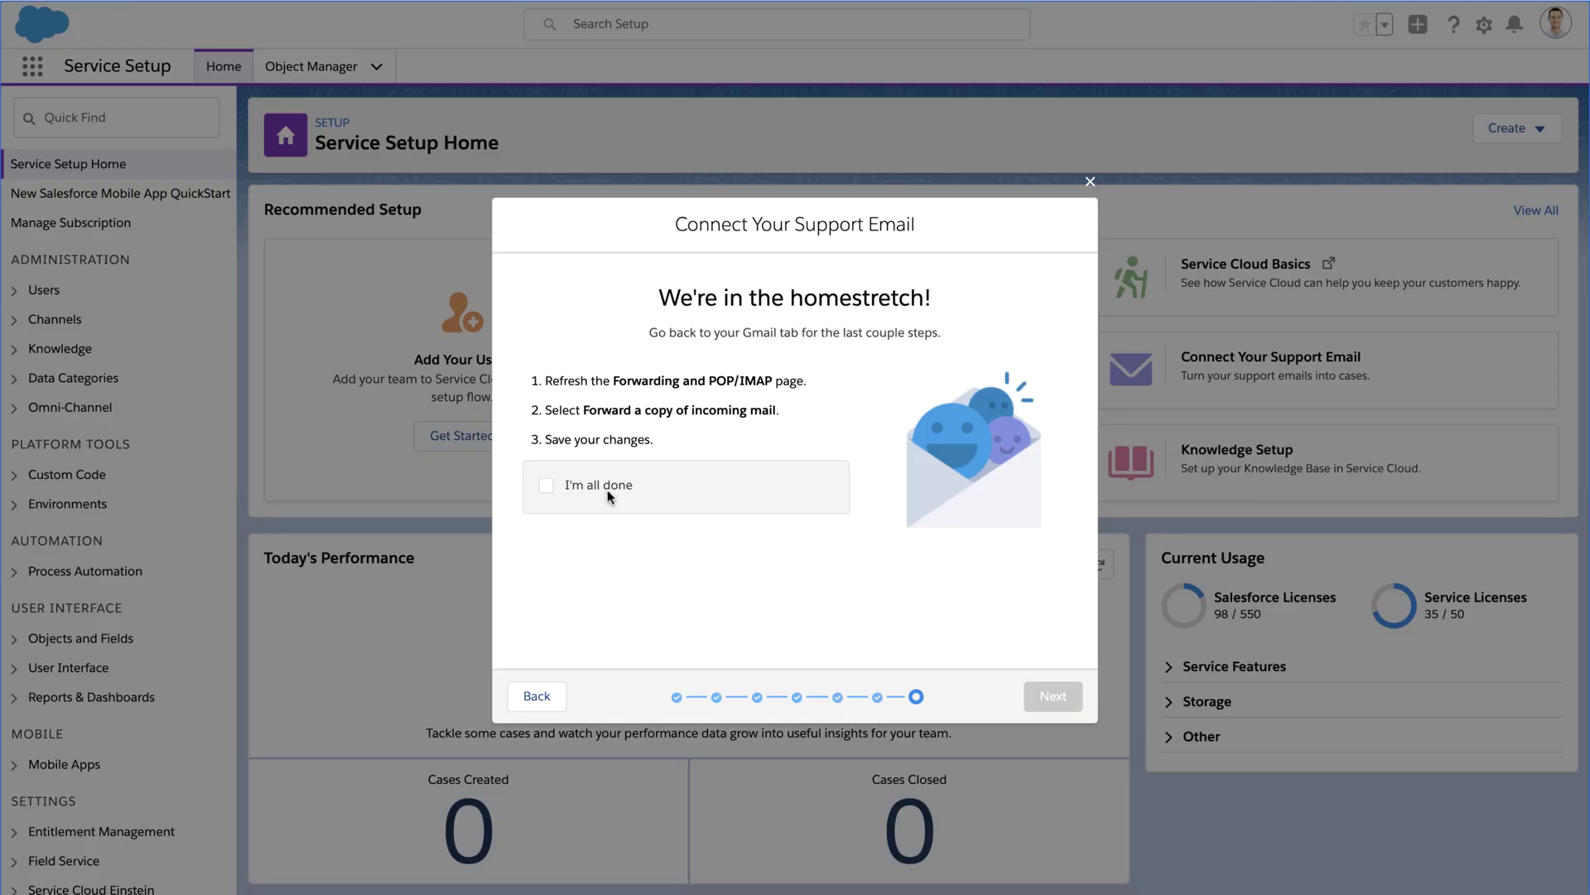
Step: Finish the wizard and send 'I have an issue with...' saying 'Can someone please help?' to the support address
left_click(611, 494)
left_click(1053, 695)
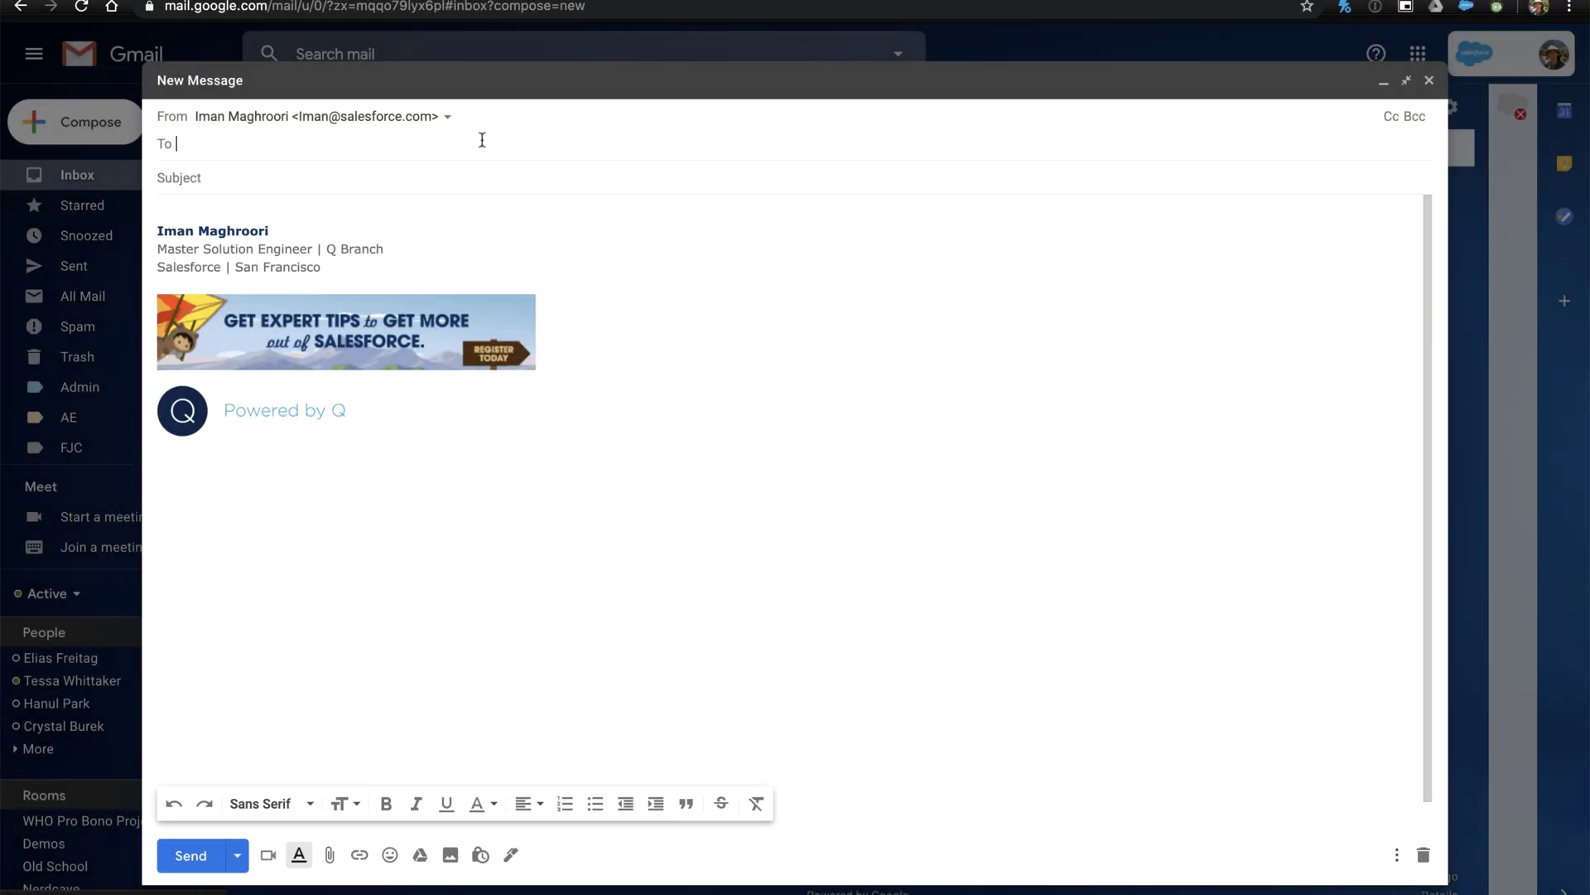
type("cool")
key("Tab")
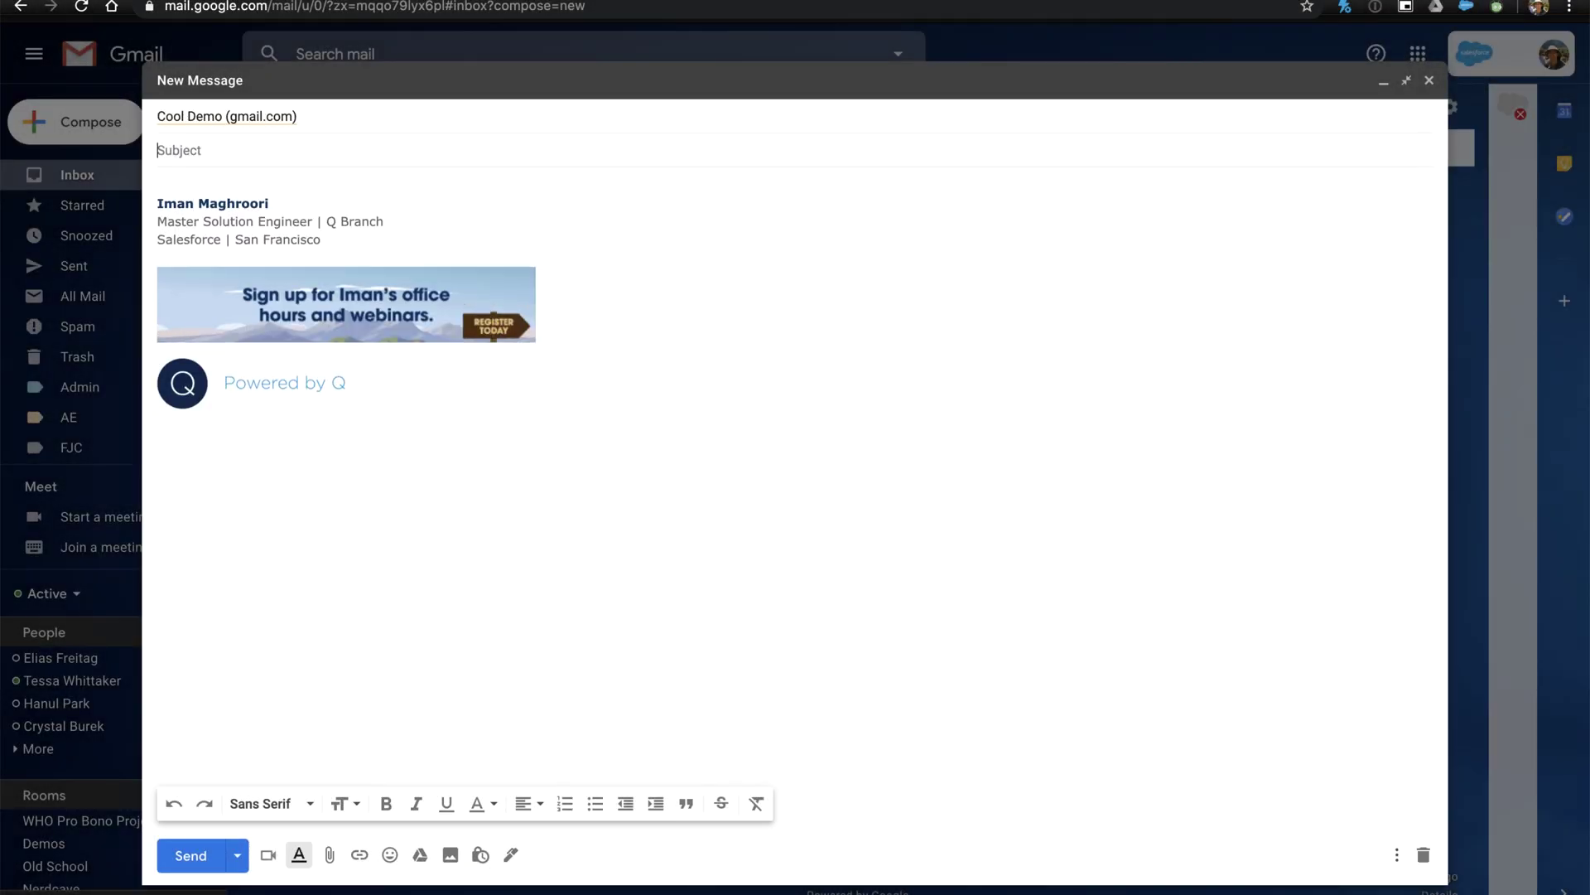
type("I have an issue with...")
key("Tab")
type("Can som")
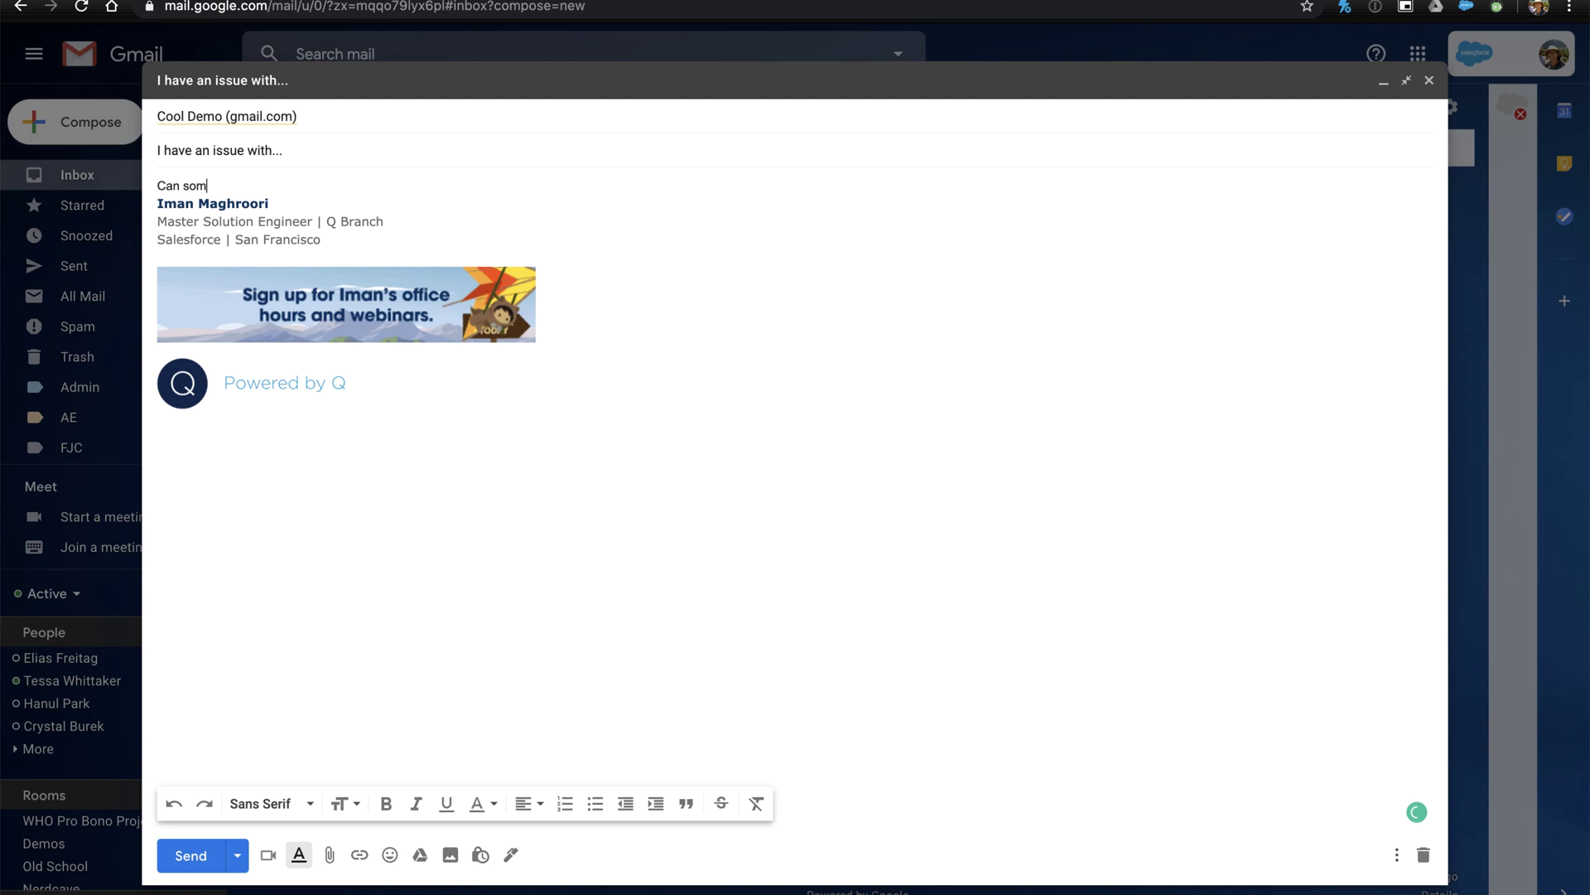
type("eone please help?")
left_click(190, 855)
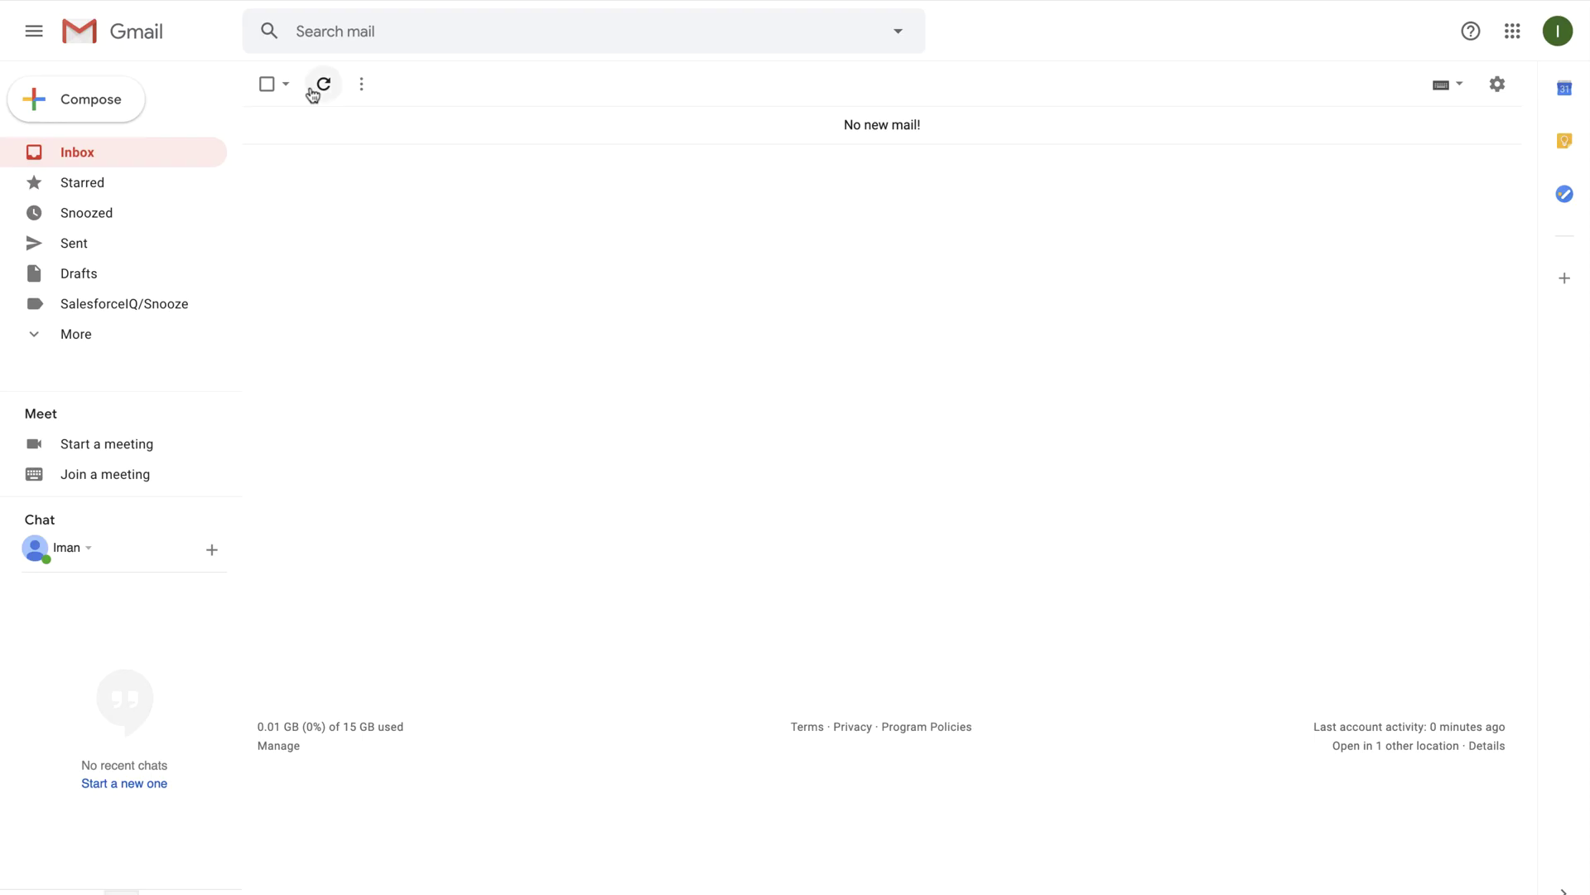
Step: Refresh the support inbox to confirm the help request arrived
left_click(314, 90)
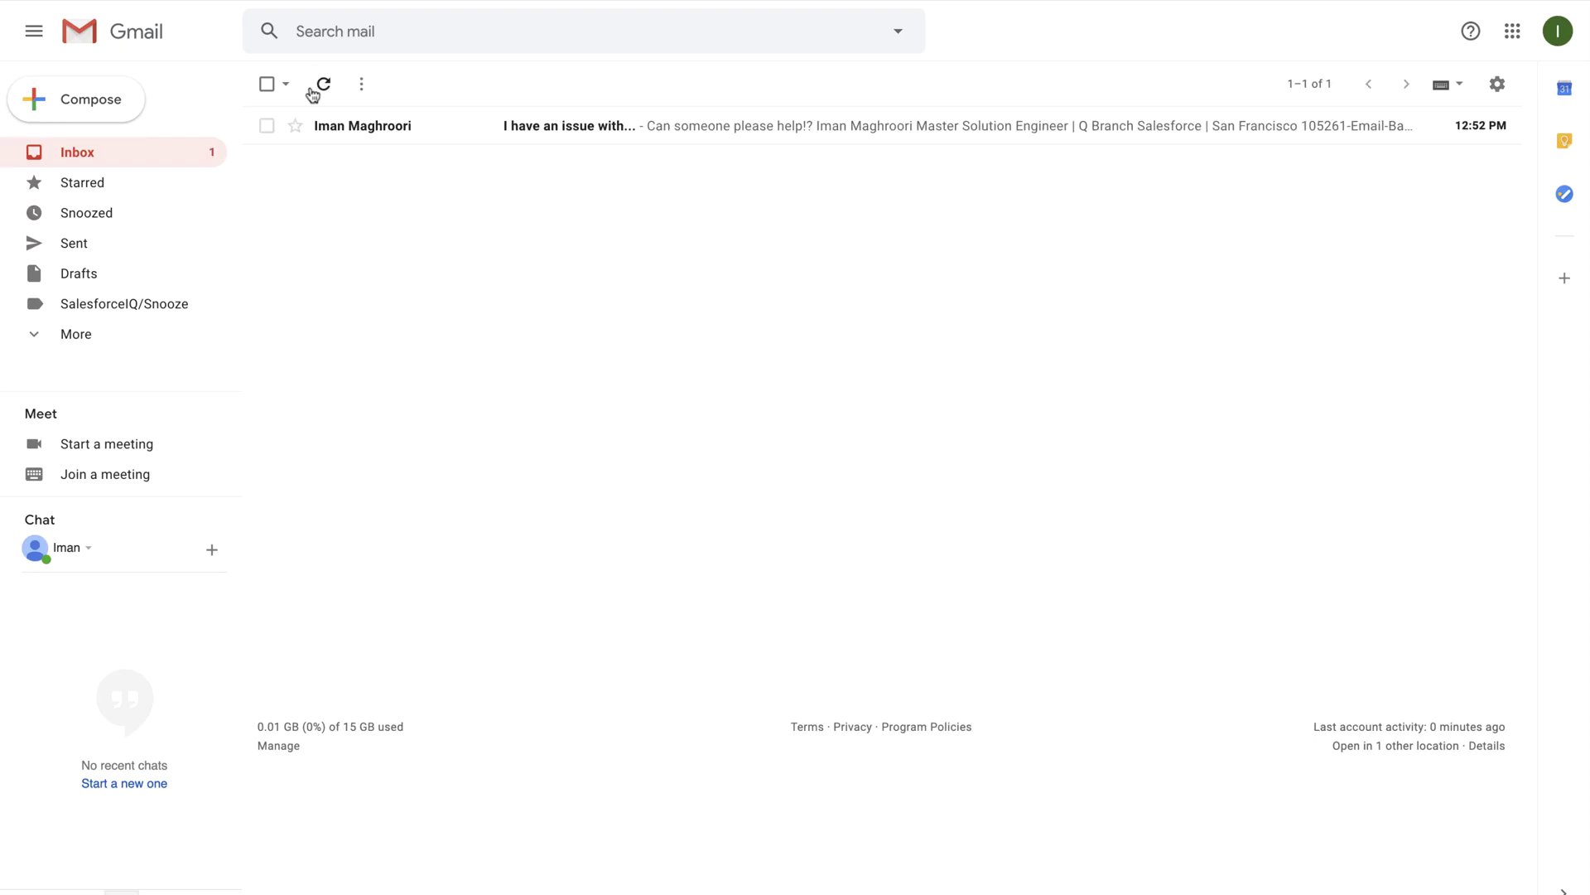
left_click(1309, 83)
left_click(1303, 177)
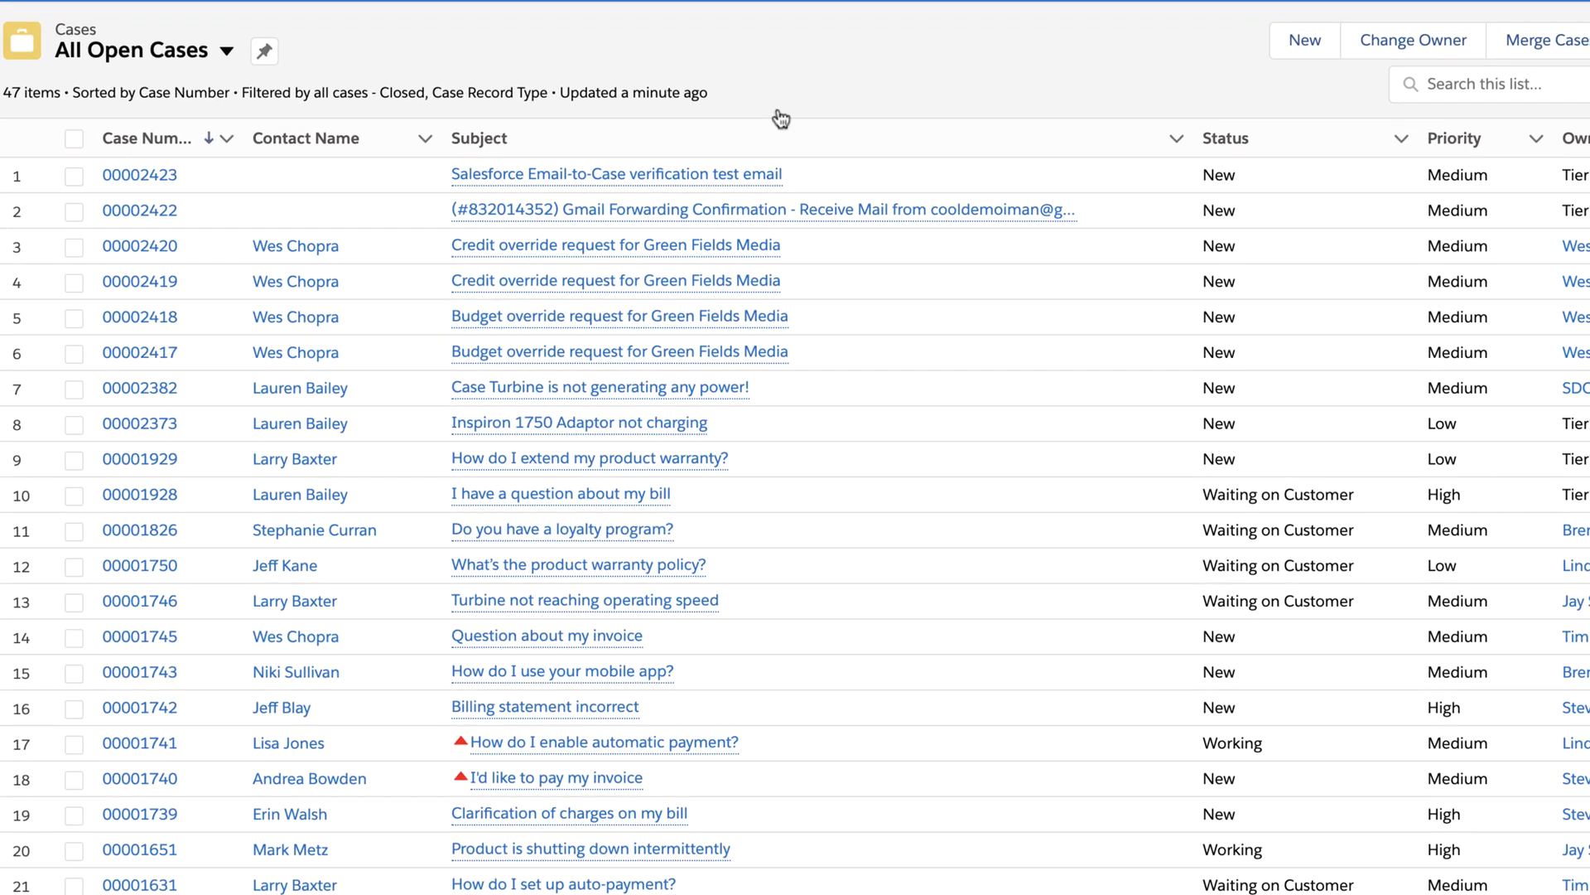
Step: Refresh All Open Cases to show new Email-origin case 'I have an issue with...' on top
mouse_move(872, 217)
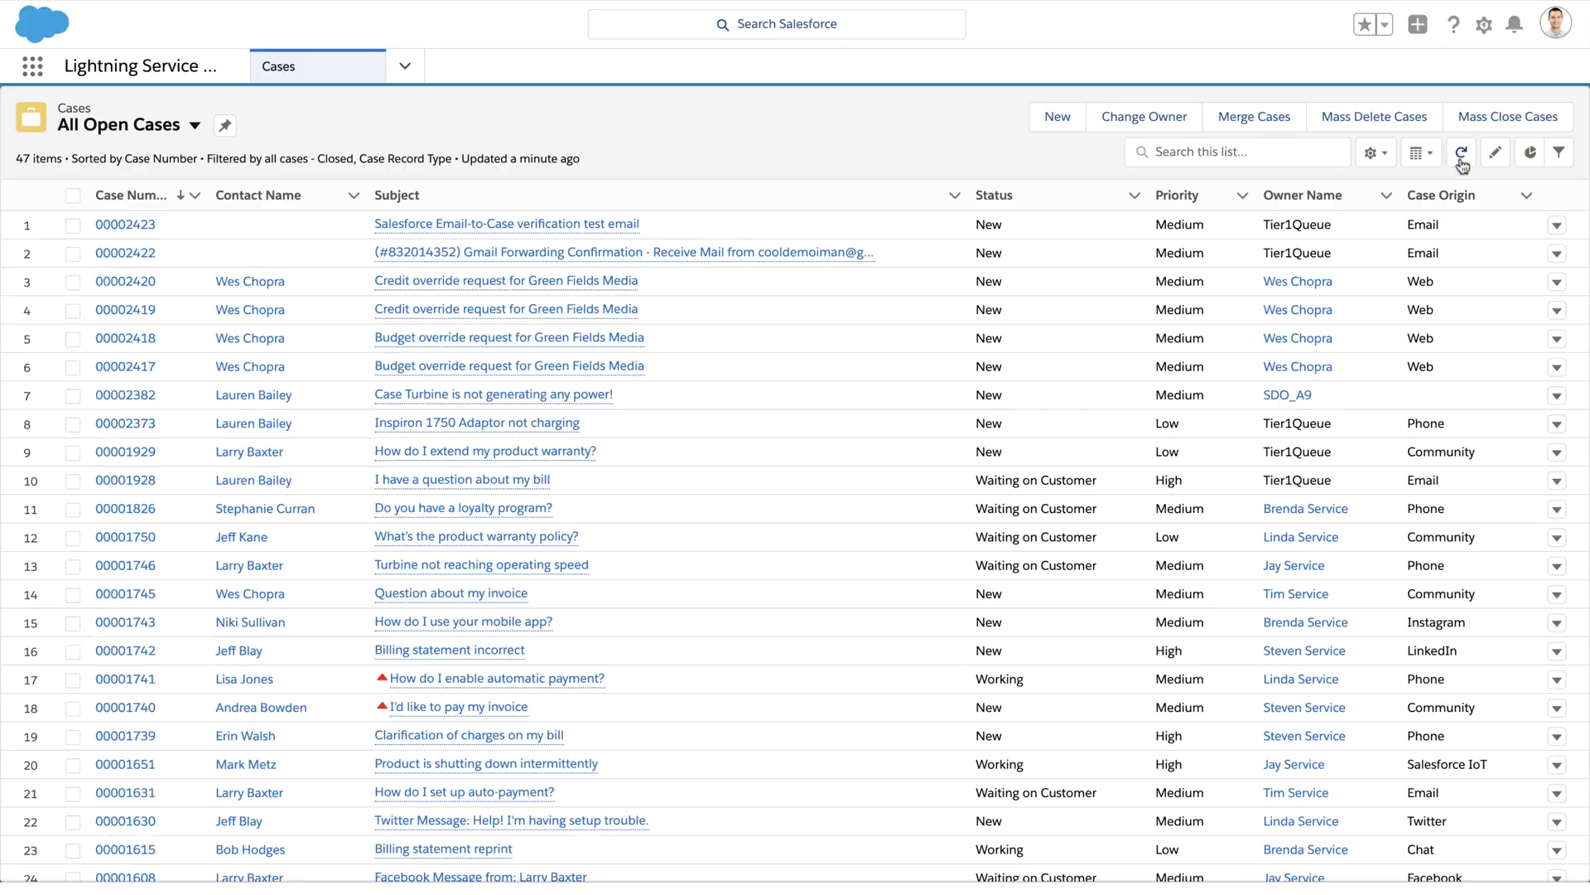
left_click(1461, 154)
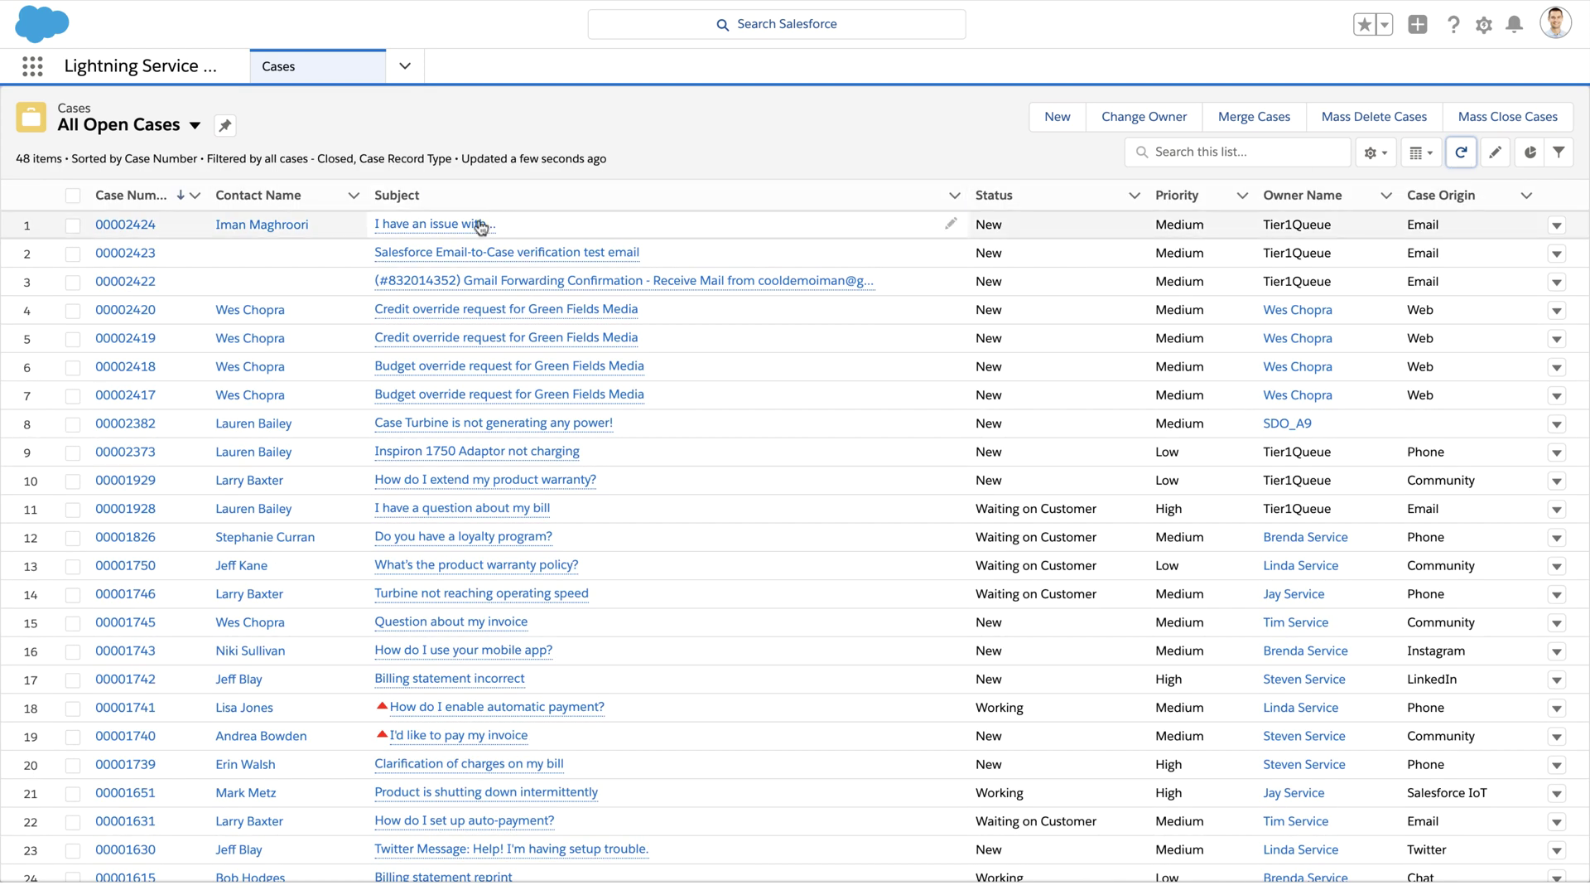
Step: Open case 00002424 and expand the customer's help email in its feed
mouse_move(479, 225)
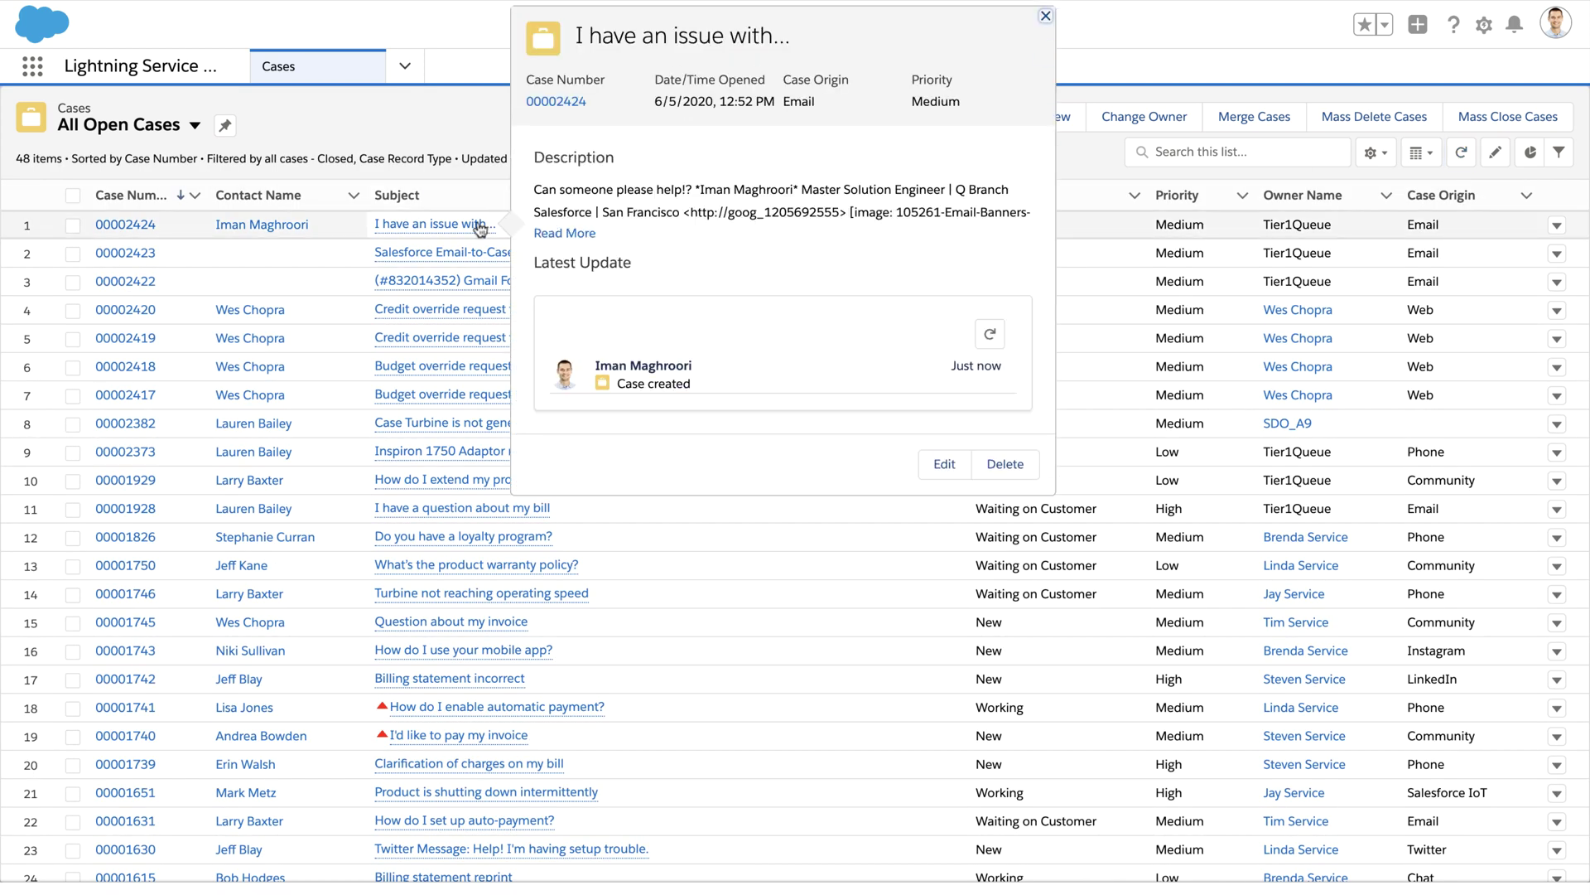
left_click(479, 225)
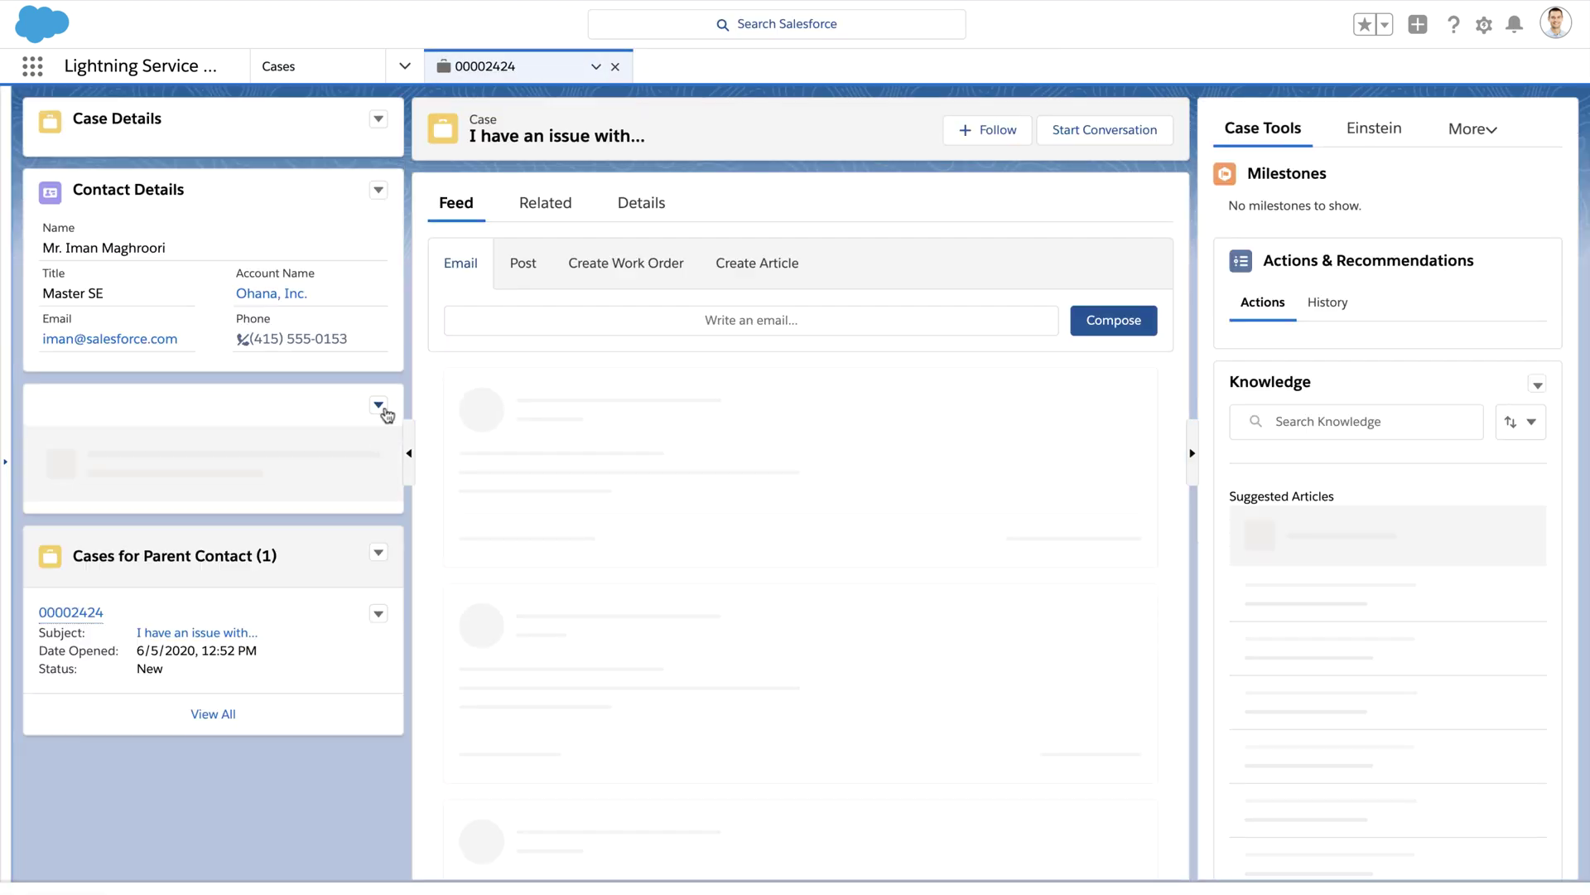
scroll(514, 379, "down", 1)
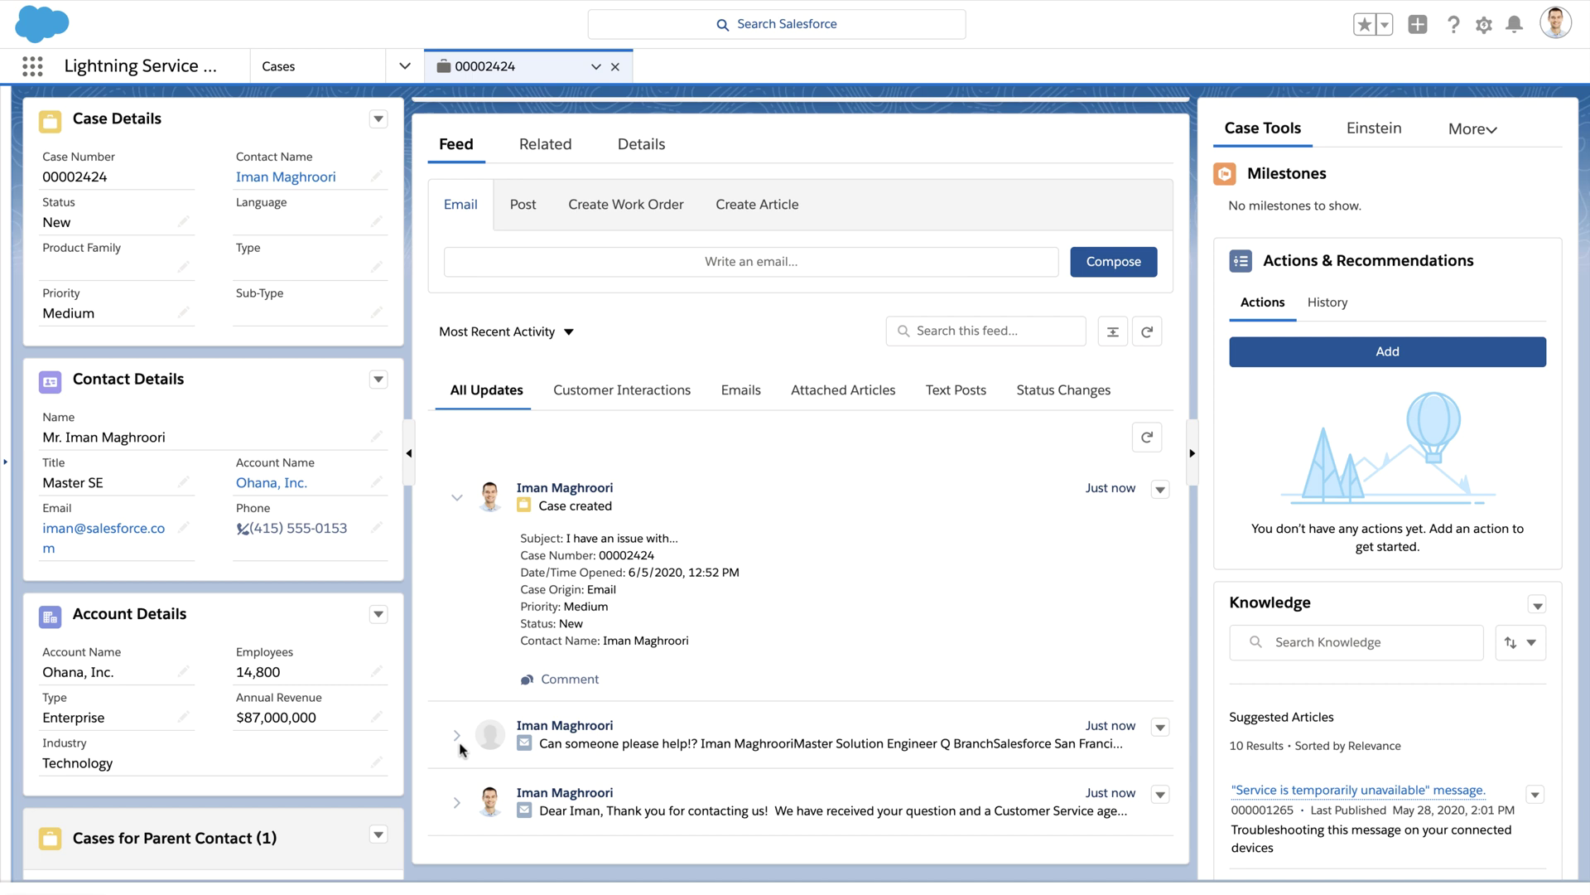
left_click(454, 740)
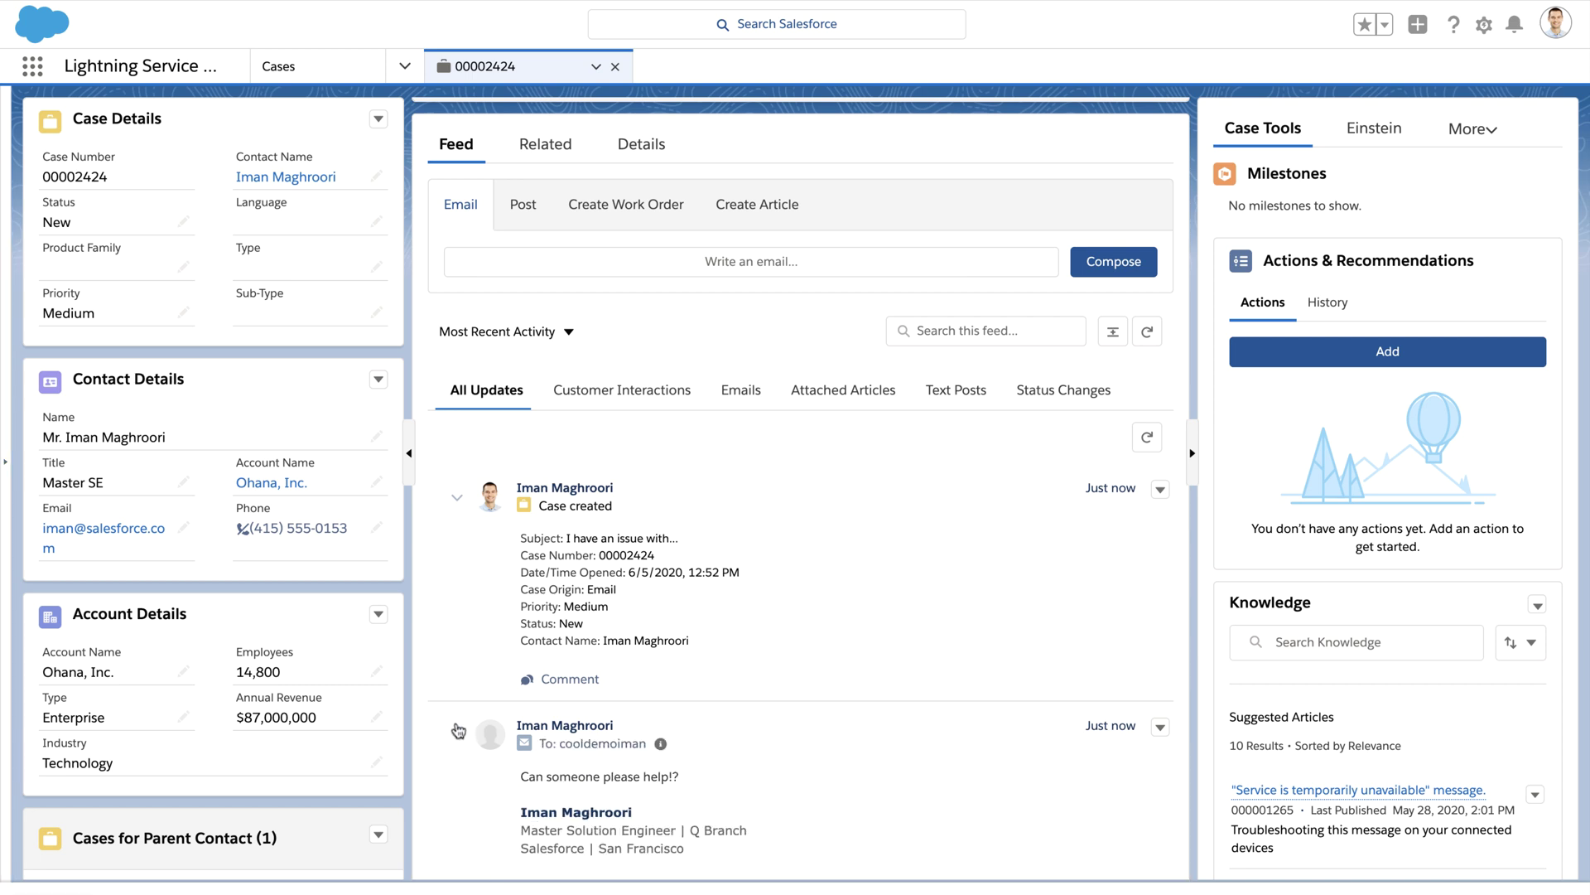
scroll(457, 733, "down", 3)
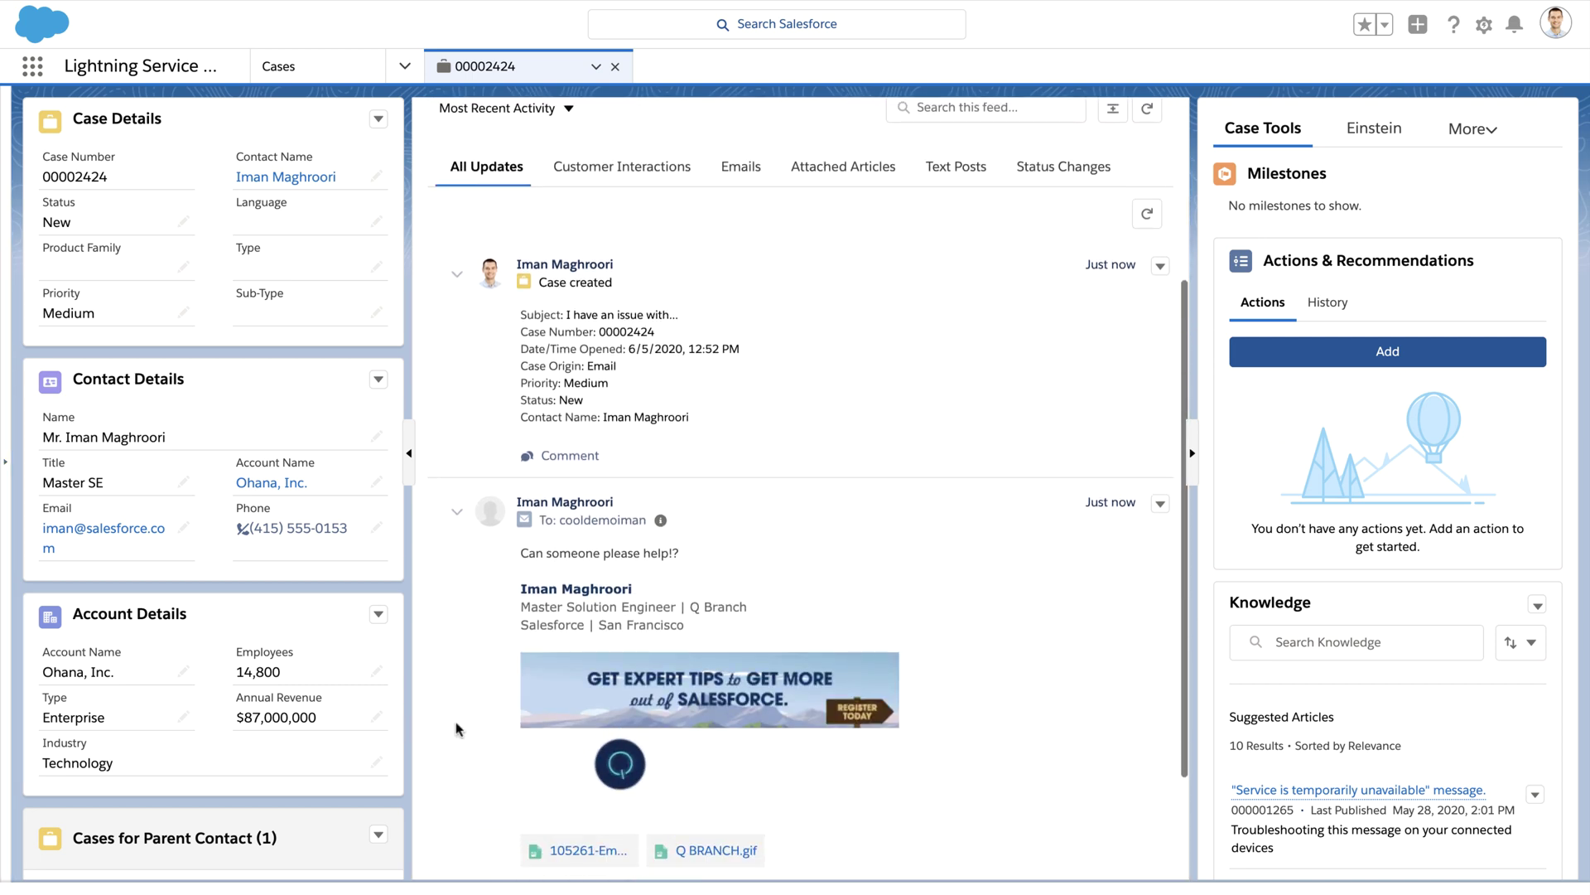
scroll(457, 729, "up", 4)
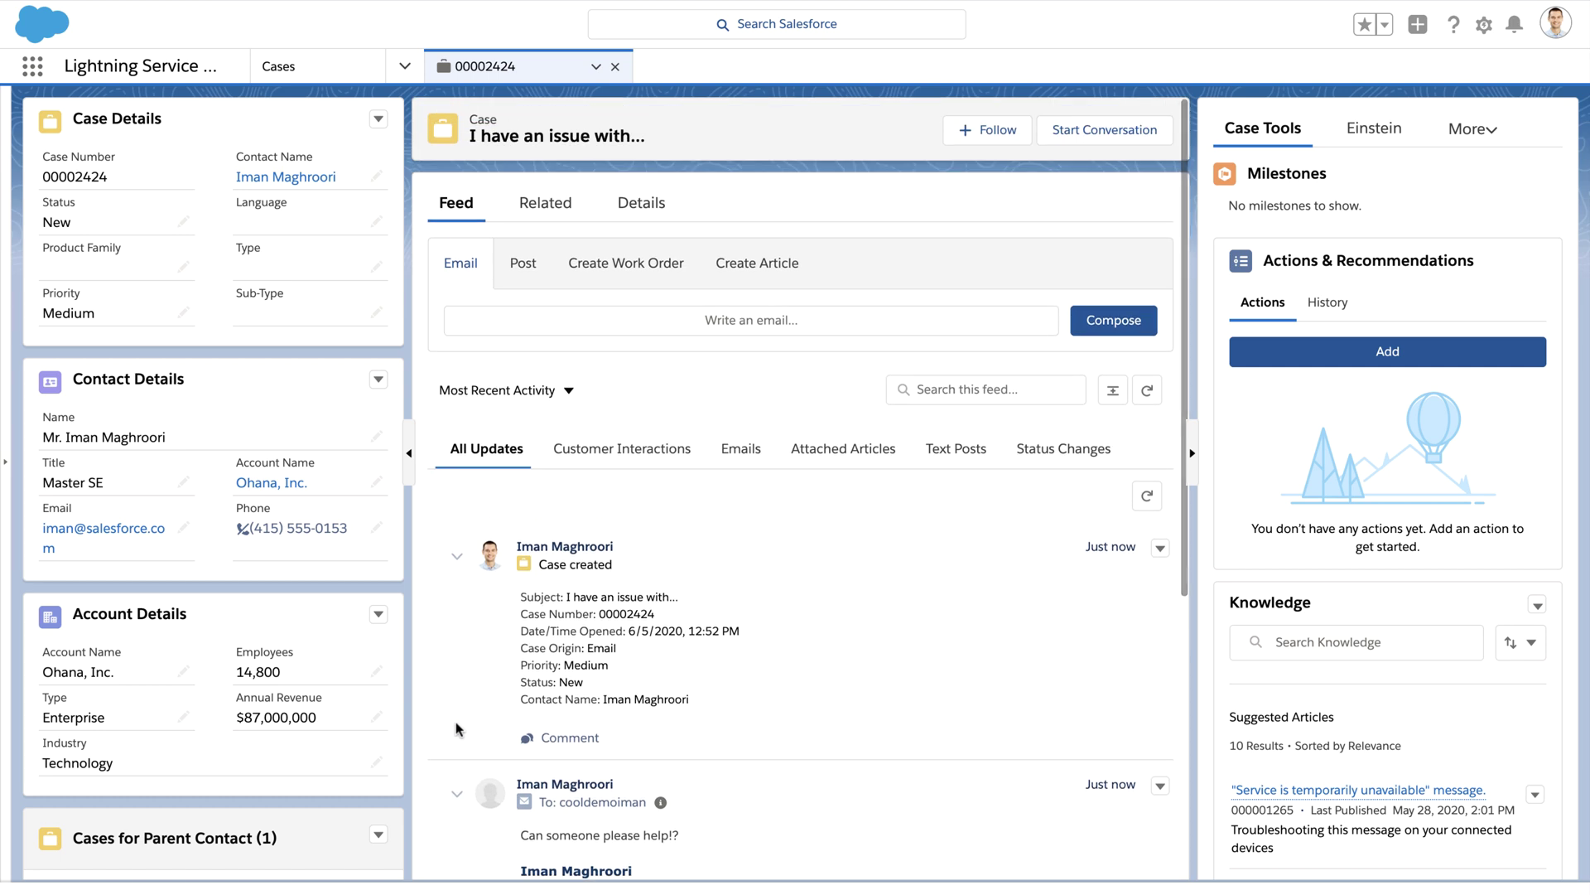
Step: Email the customer the reply "My Reply!" from case 00002424's Email publisher
left_click(575, 326)
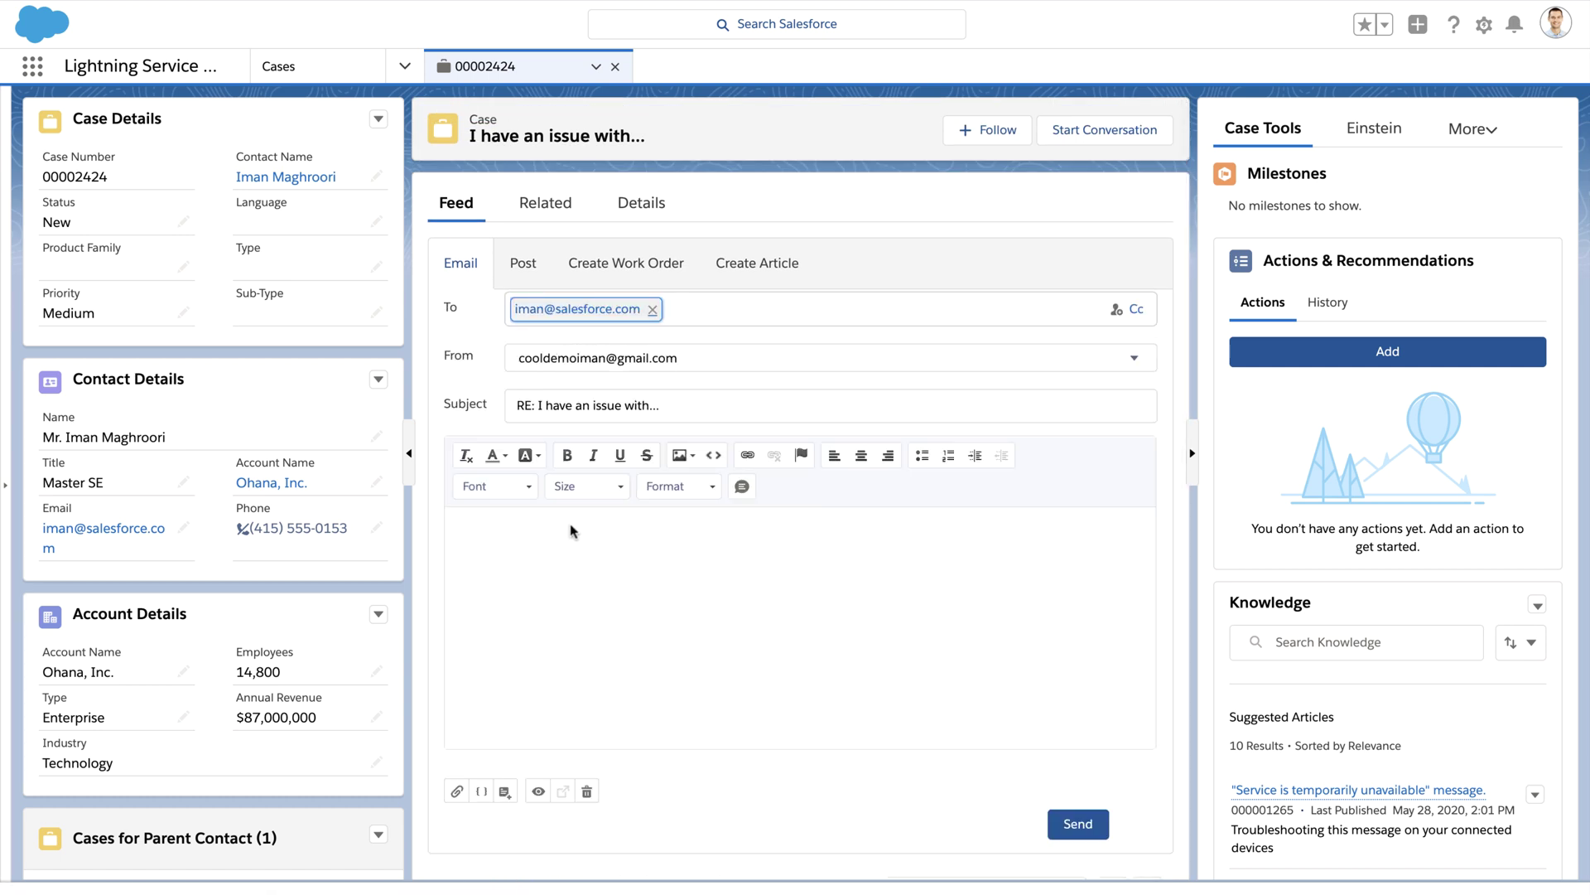
left_click(575, 587)
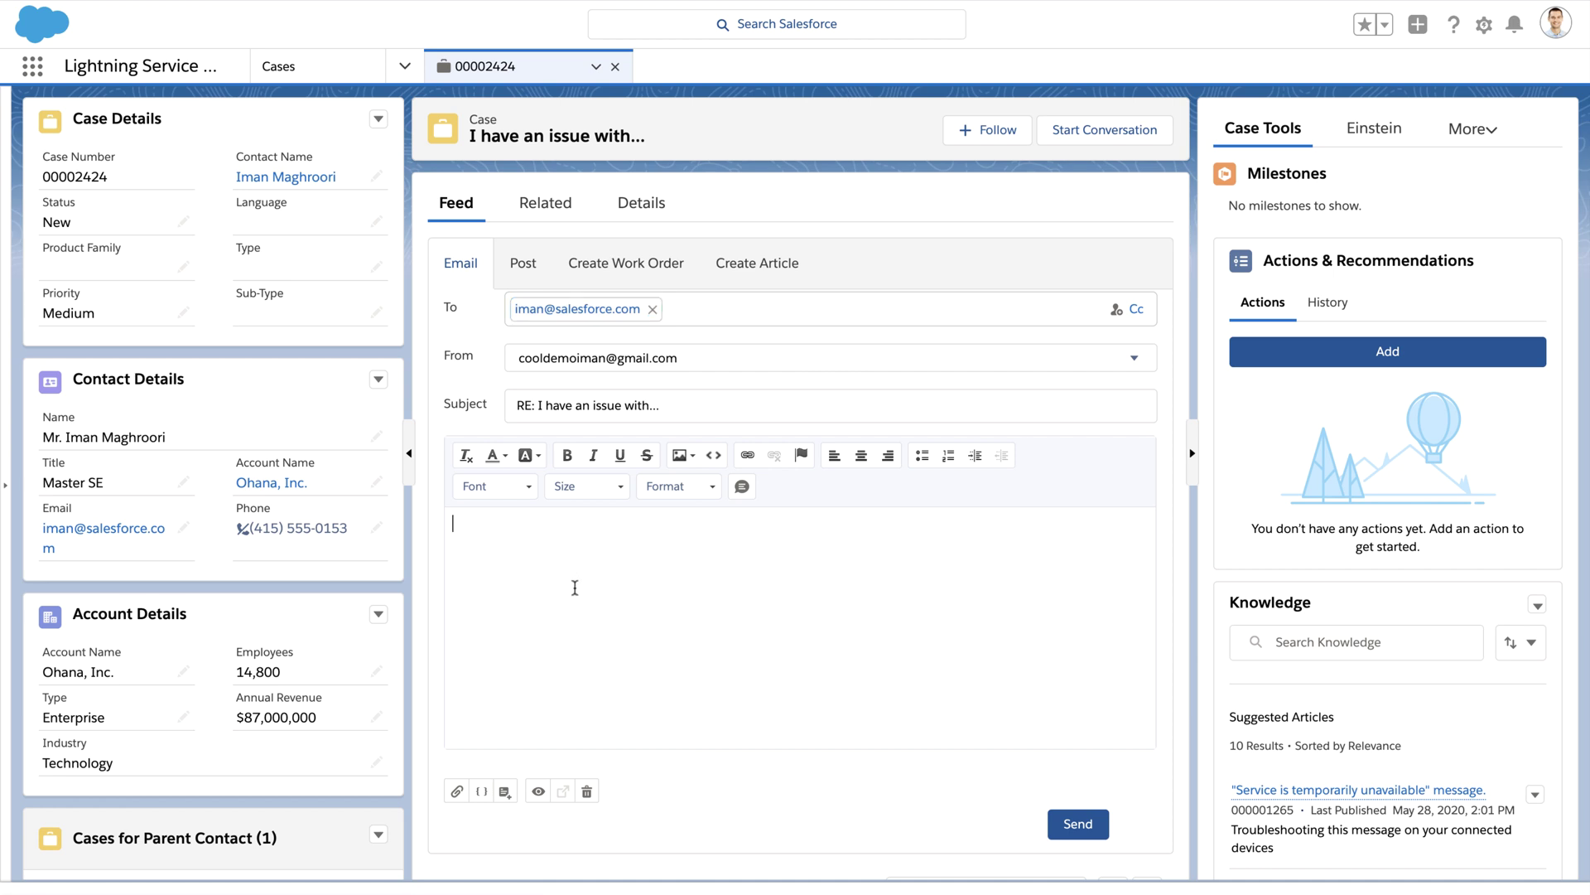
type("My Reply!")
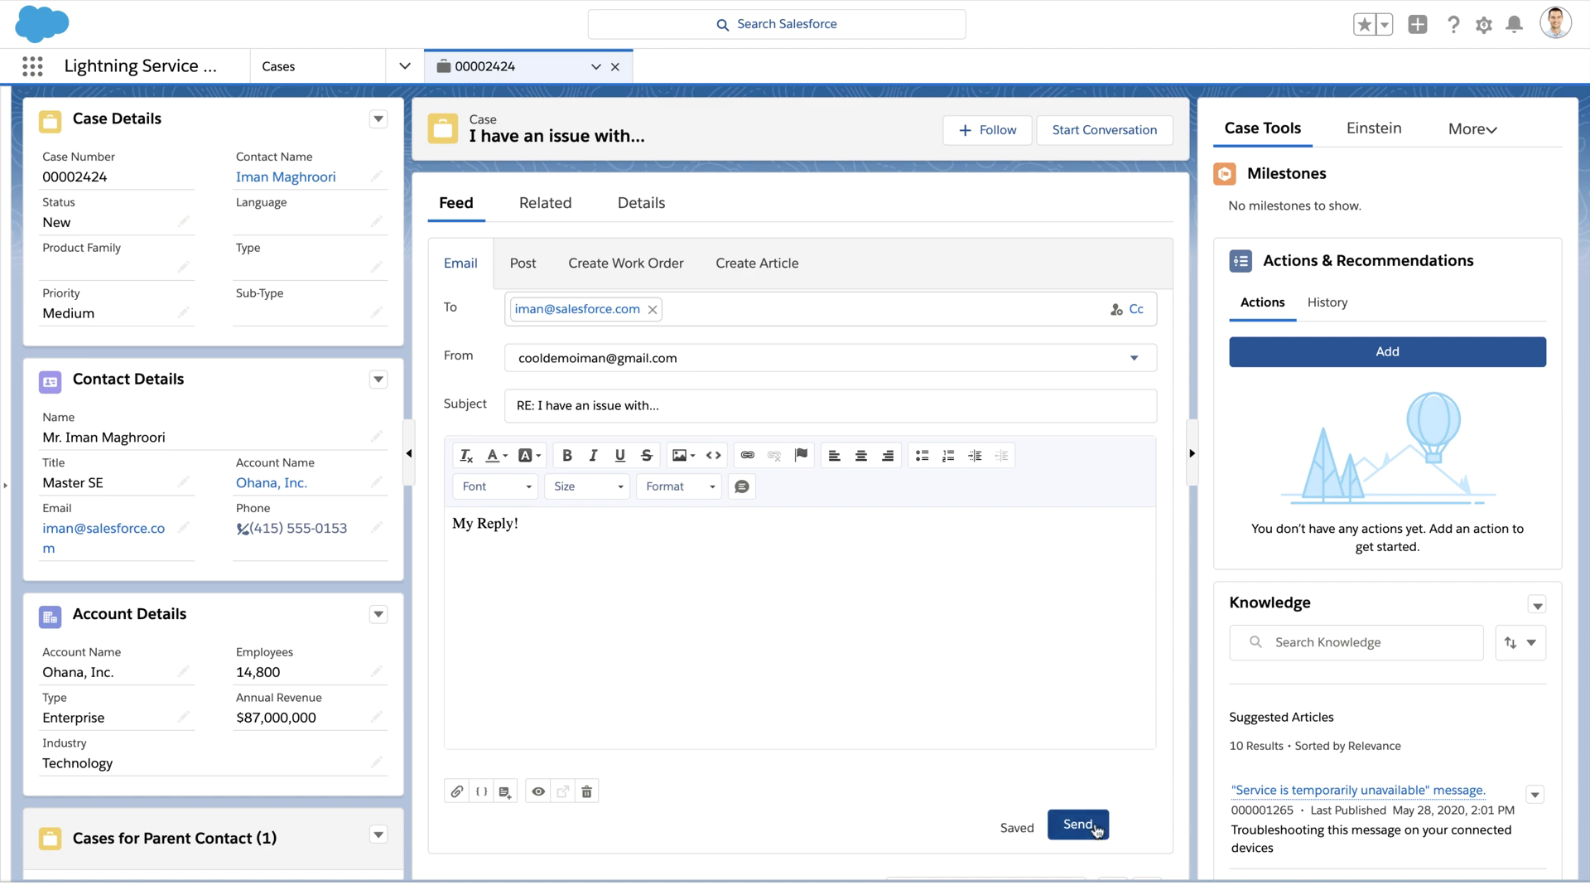
left_click(1095, 826)
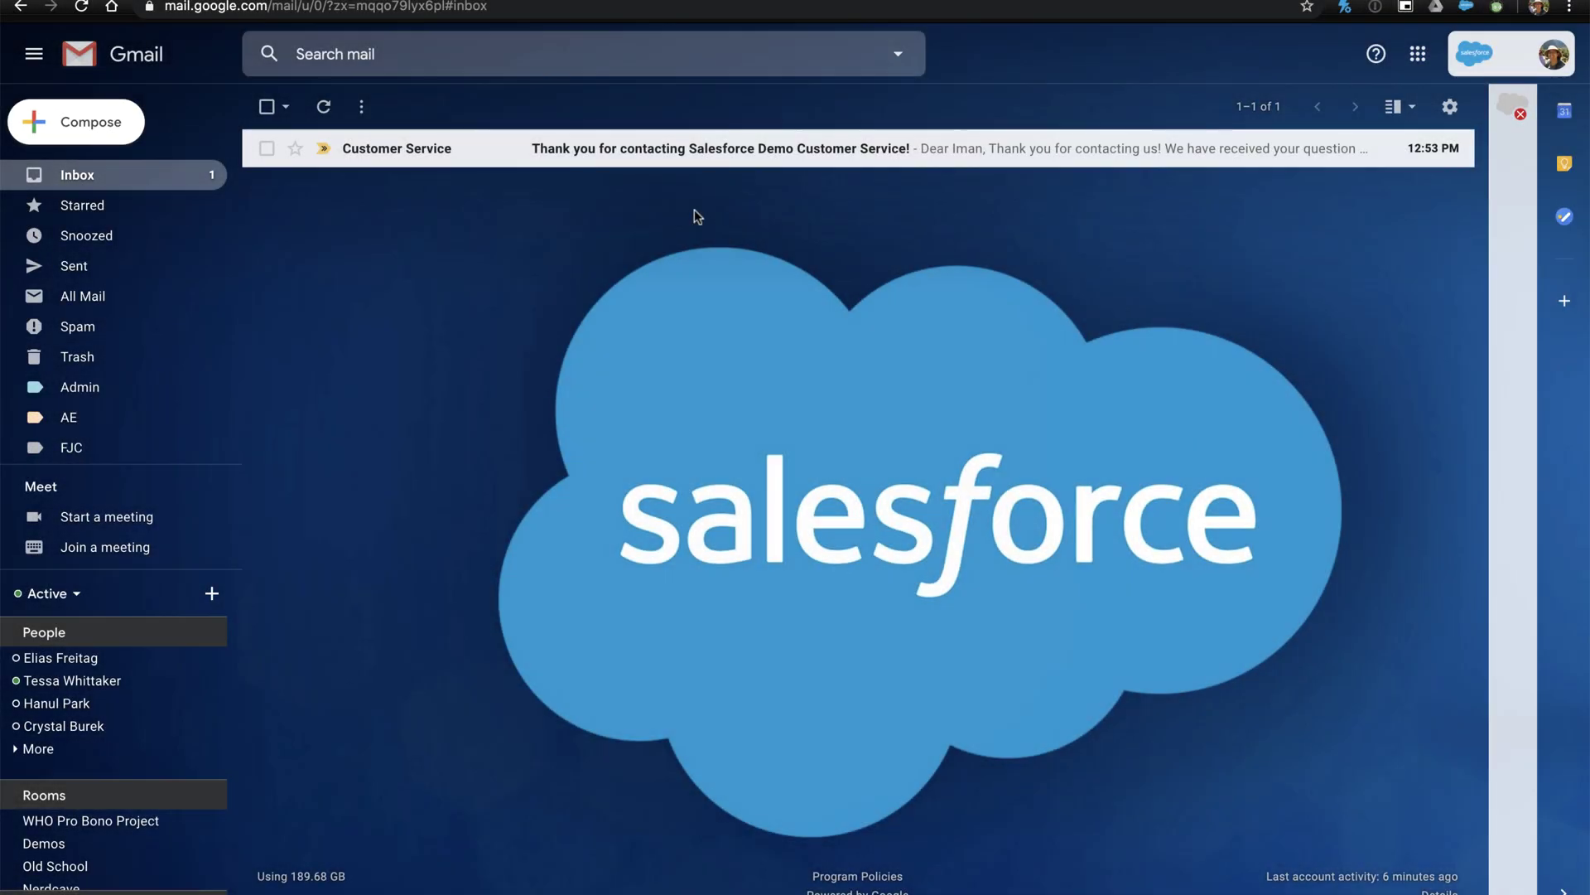
Step: Delete the Customer Service acknowledgement email and refresh the inbox to receive the agent's reply
left_click(688, 158)
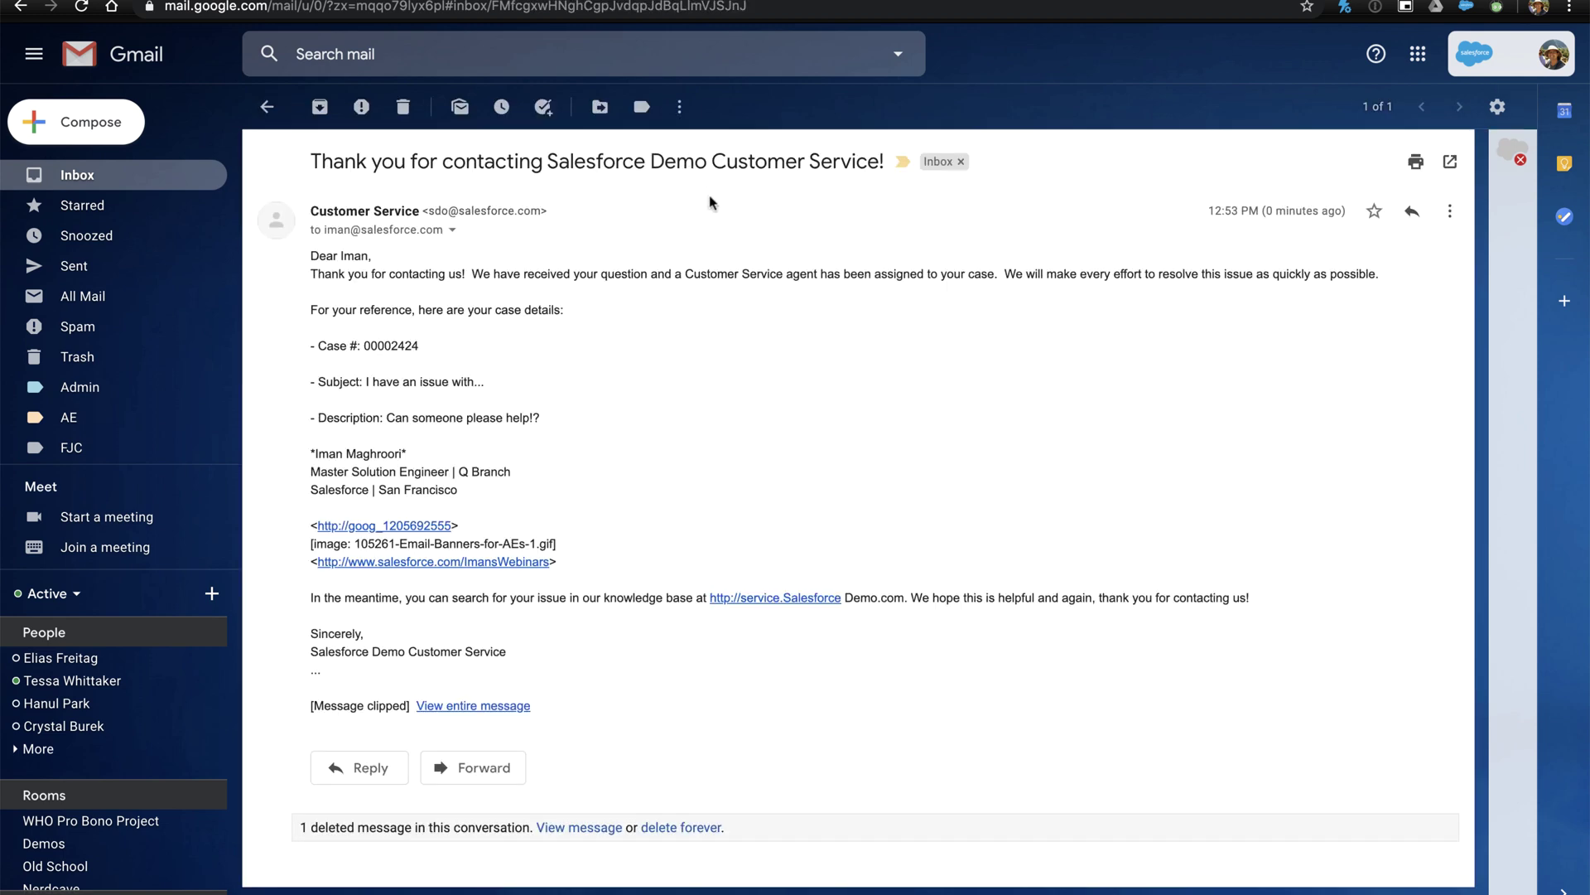
left_click(402, 106)
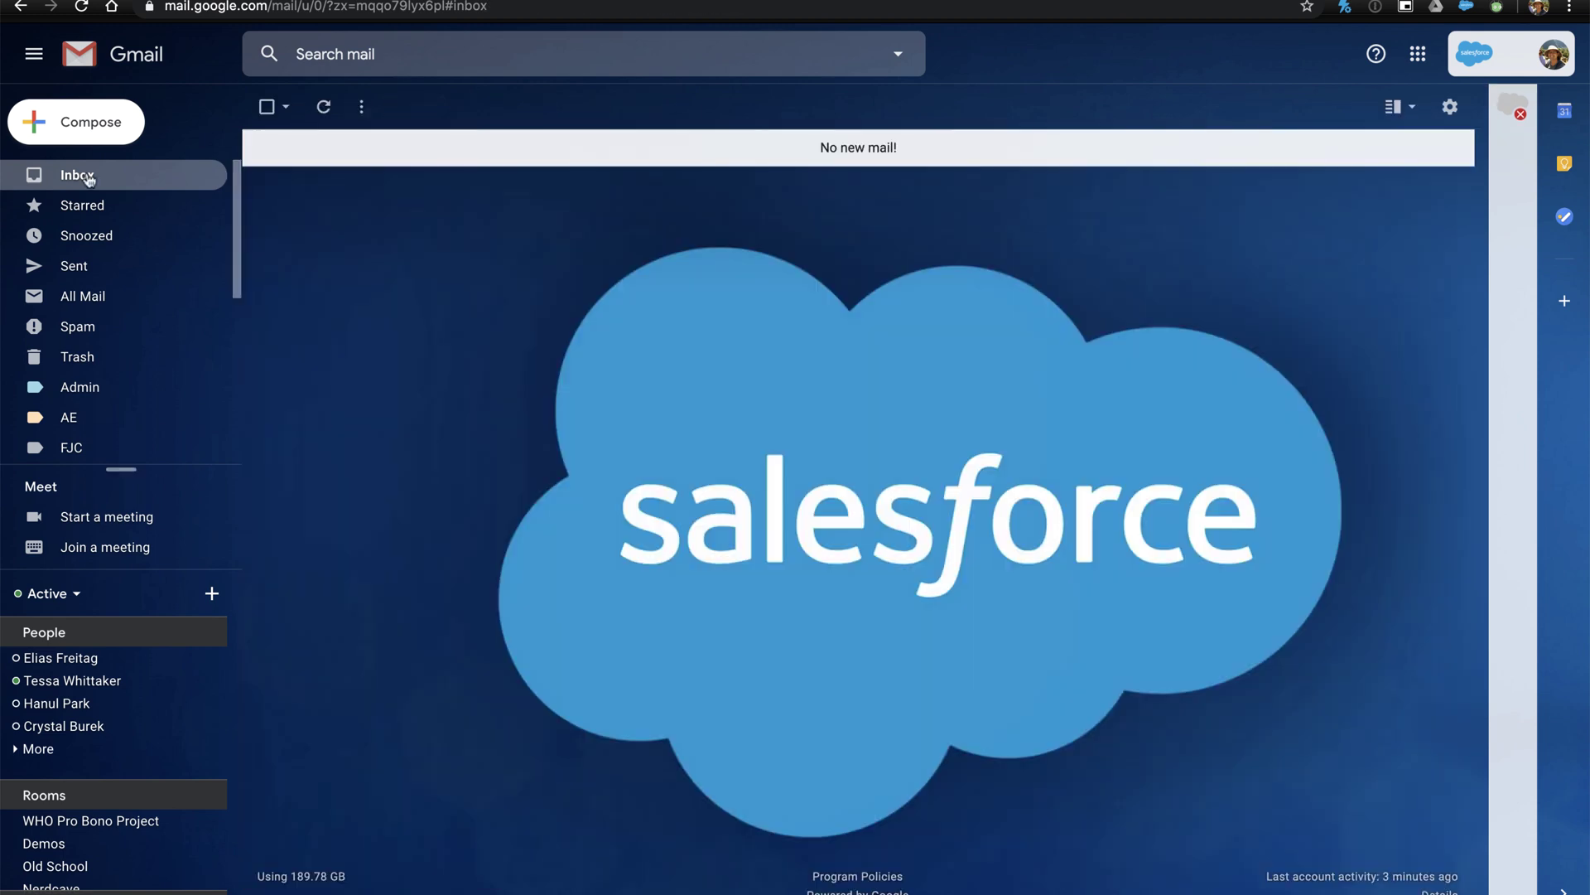
left_click(89, 177)
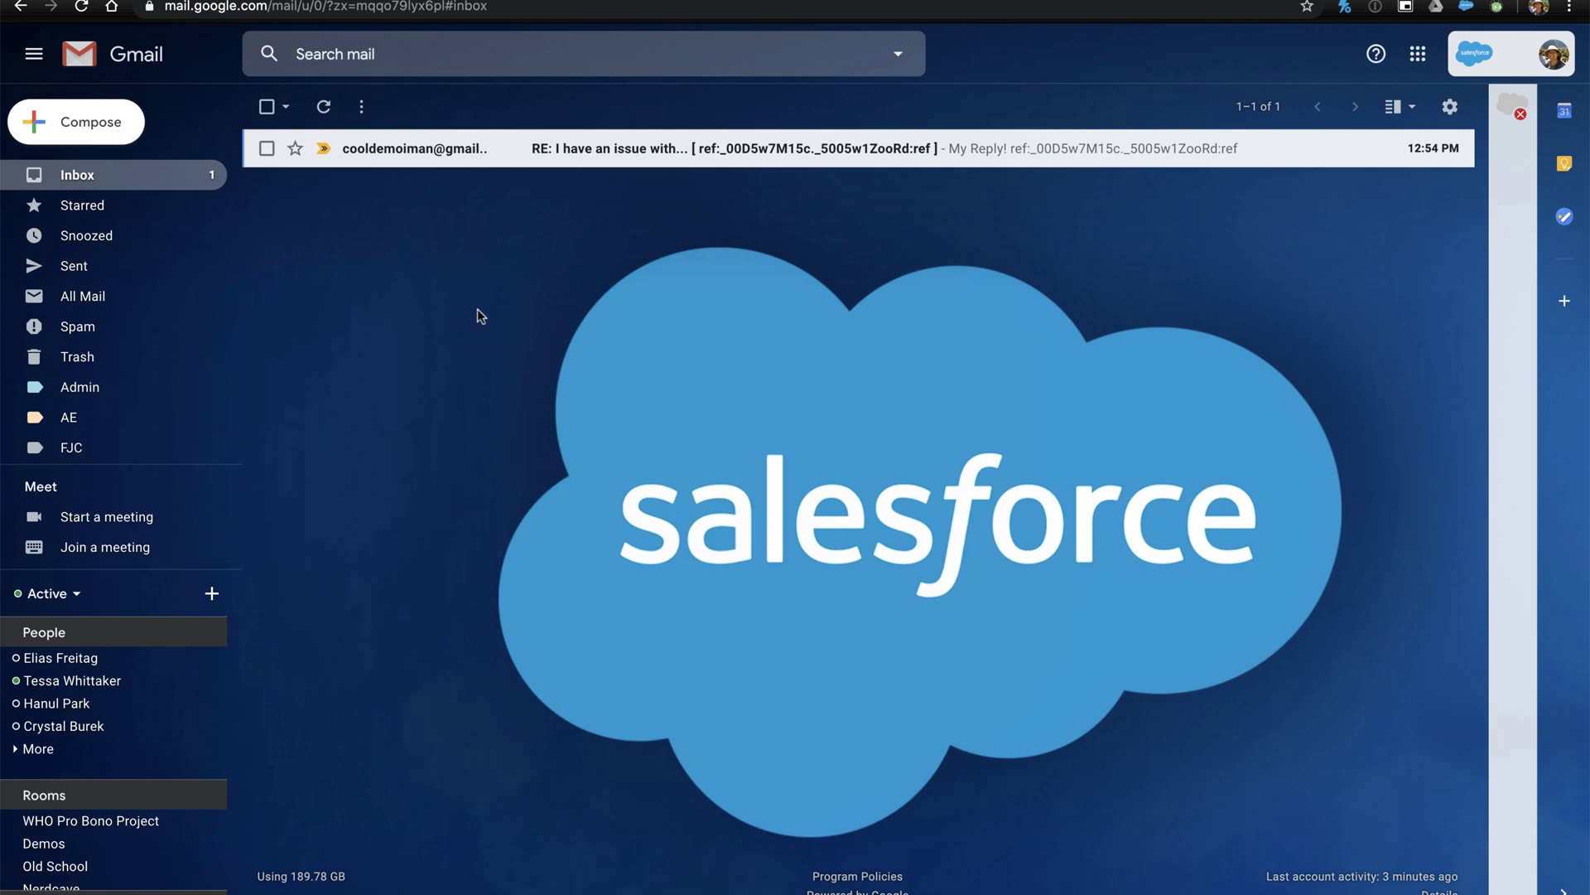
Step: Reply "Okay, thanks for the help!" on the RE: thread and expand the quoted earlier message
left_click(510, 157)
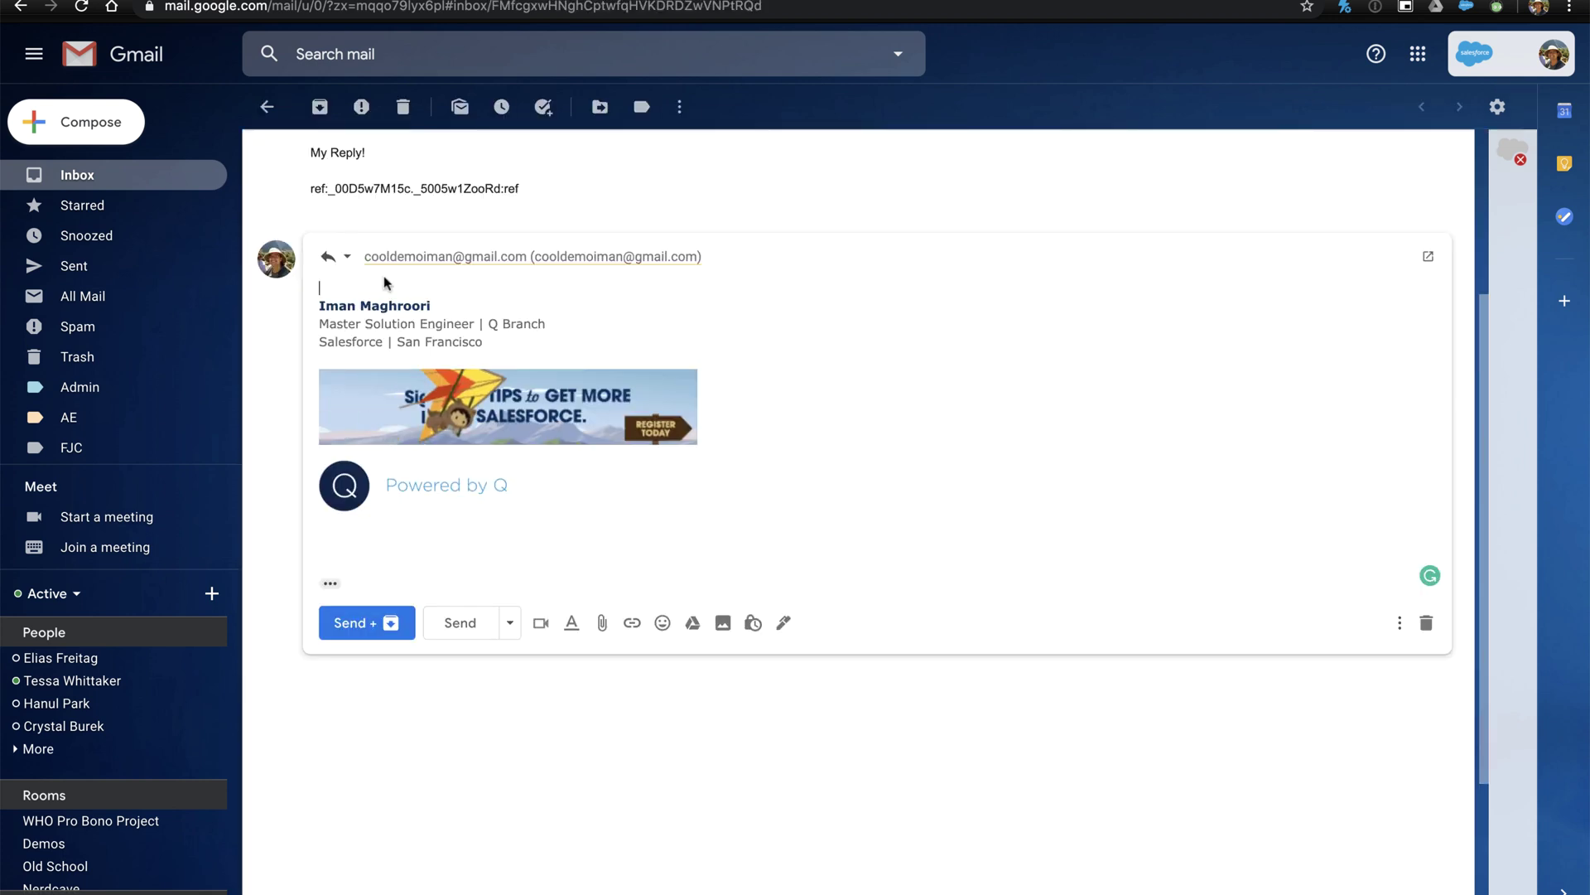
type("ay, thanks f")
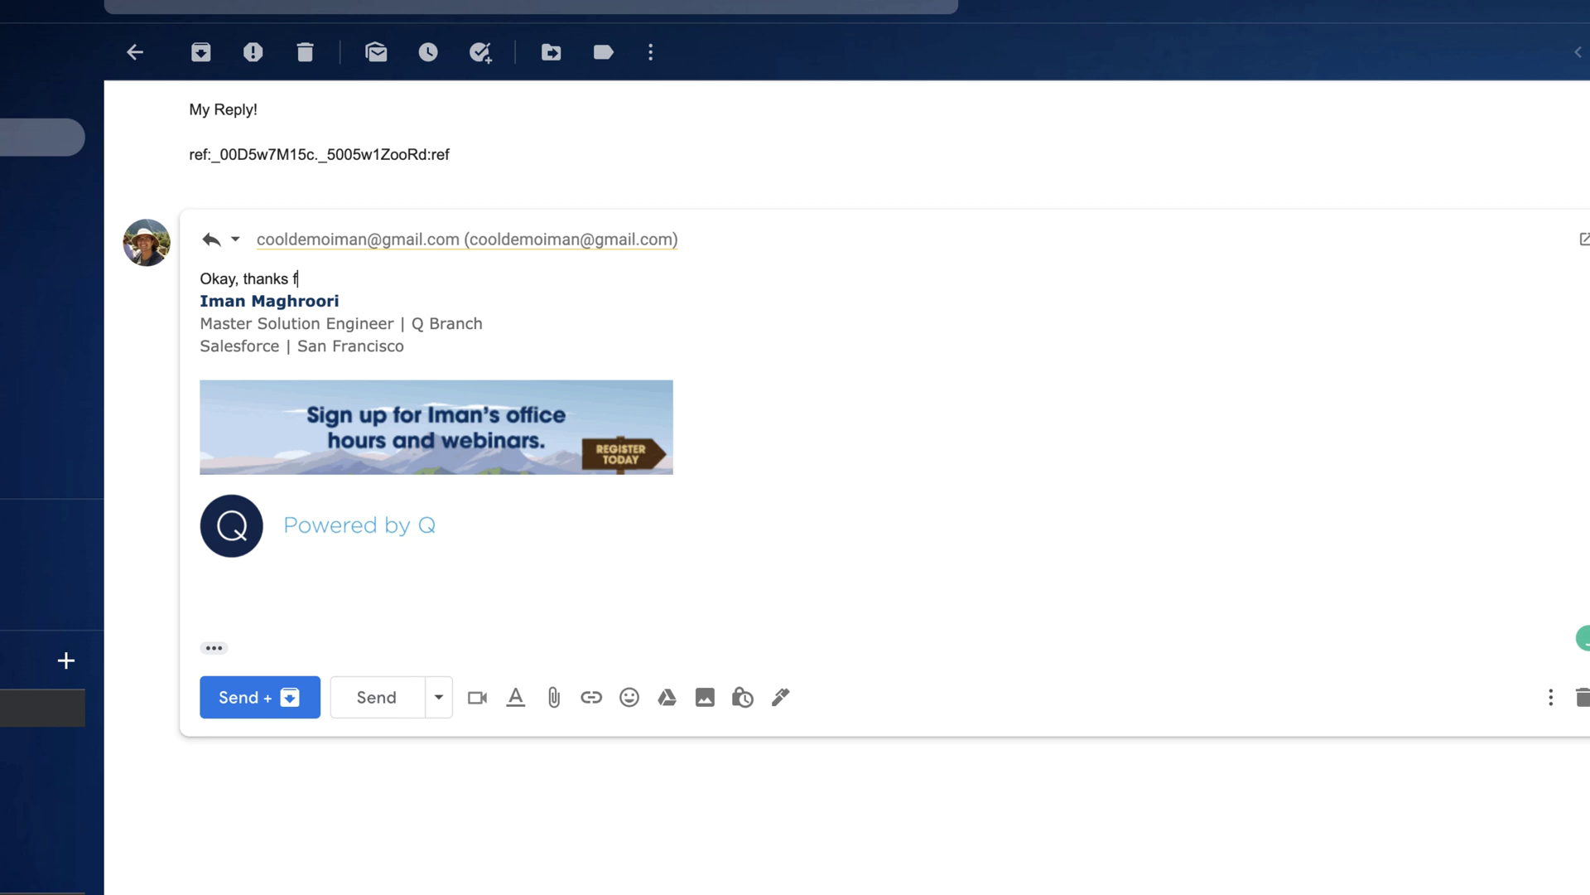
type("or the help!")
key("Return")
key("Return")
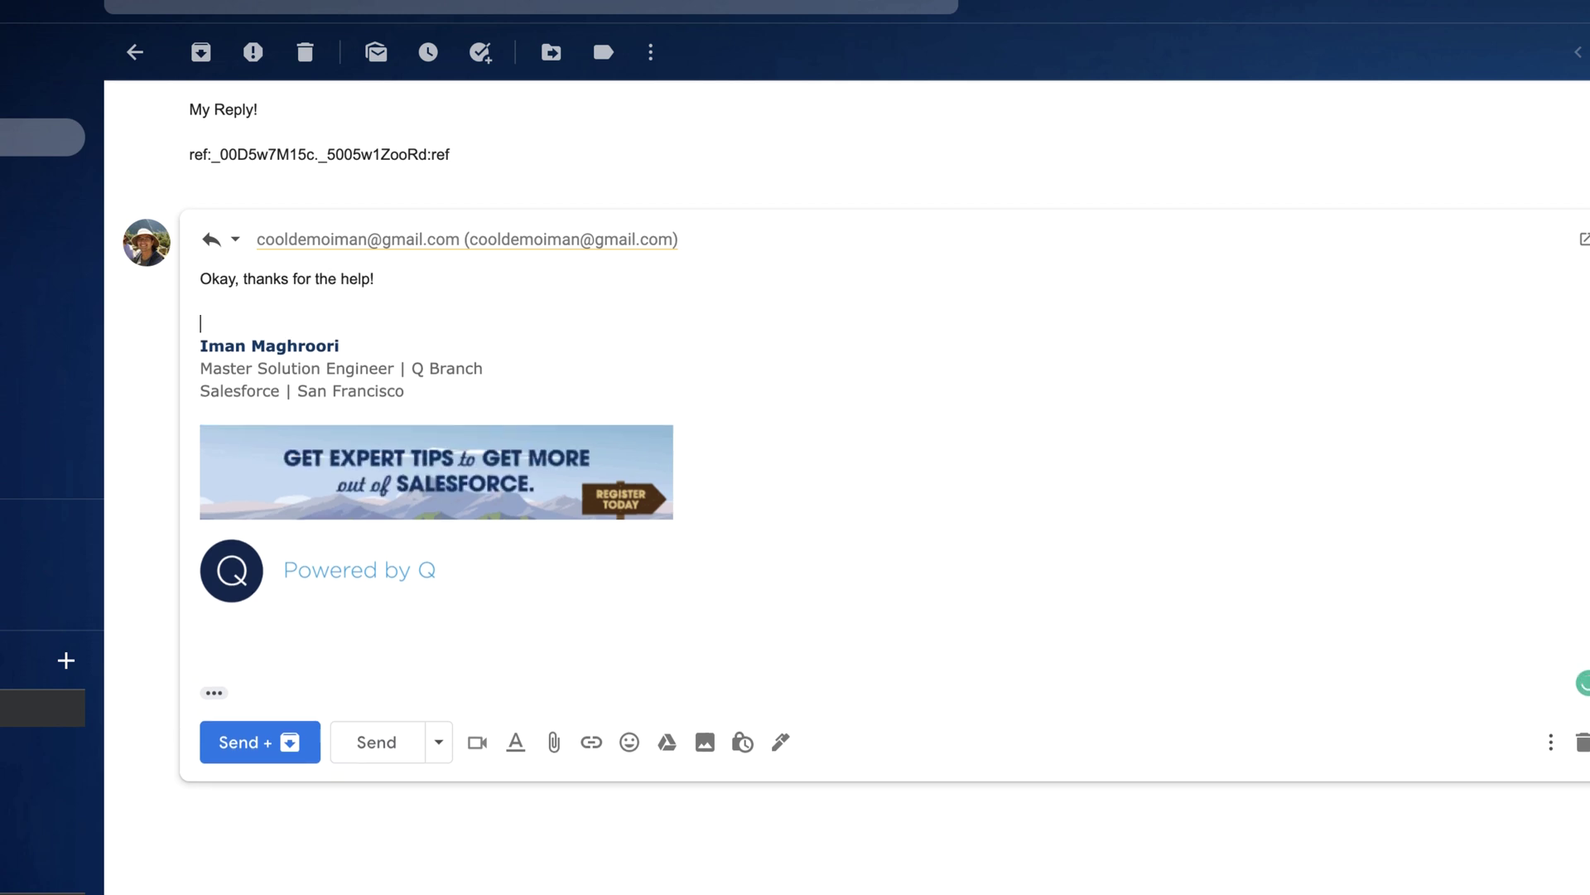
left_click(380, 740)
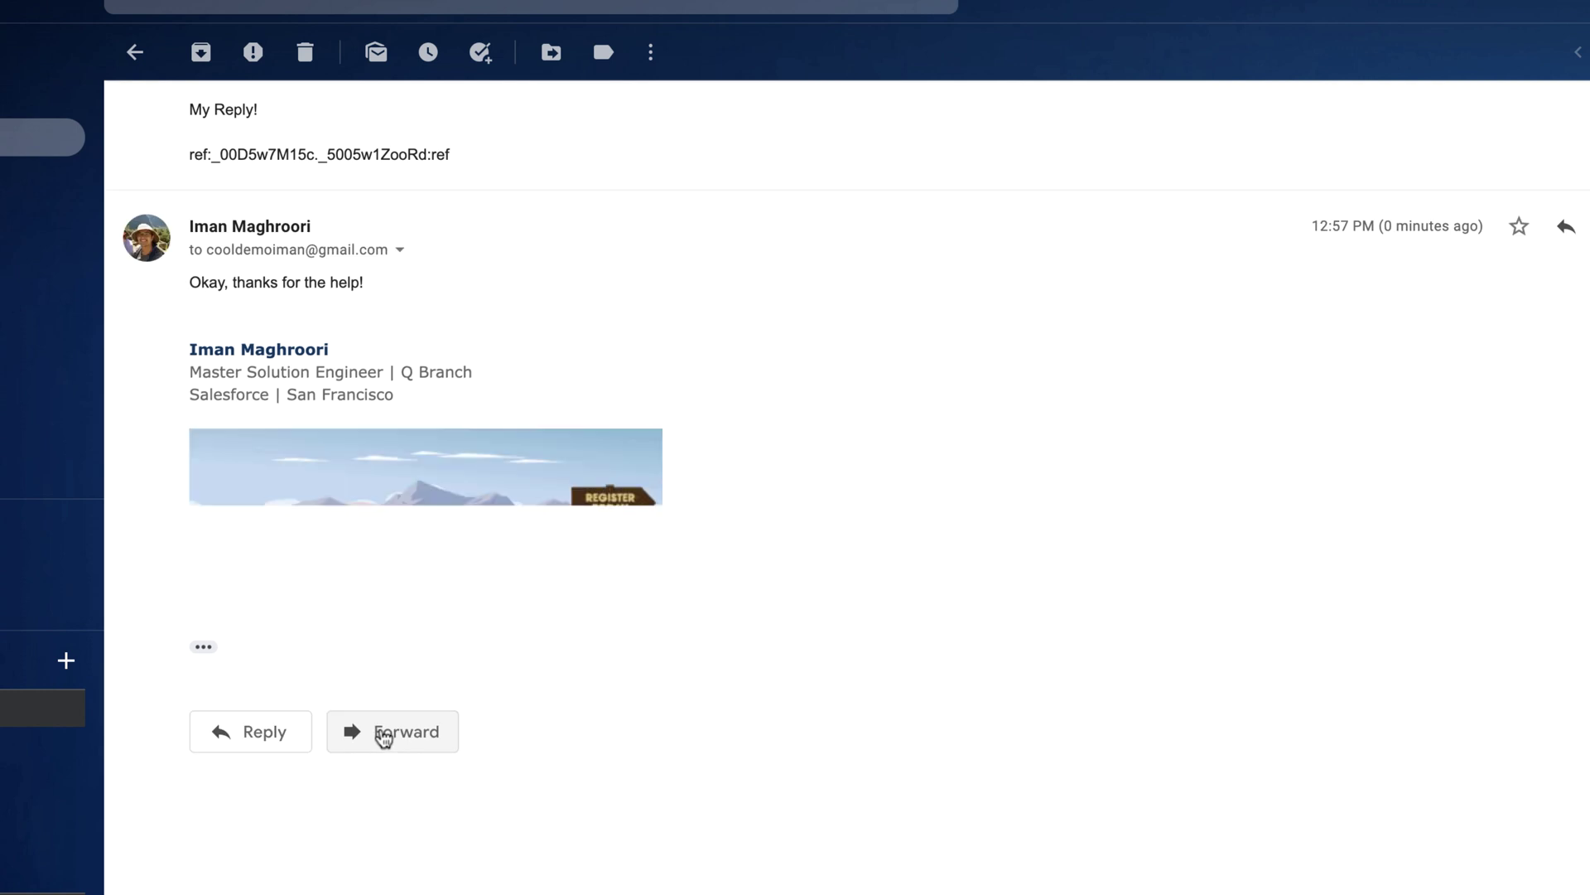
left_click(204, 646)
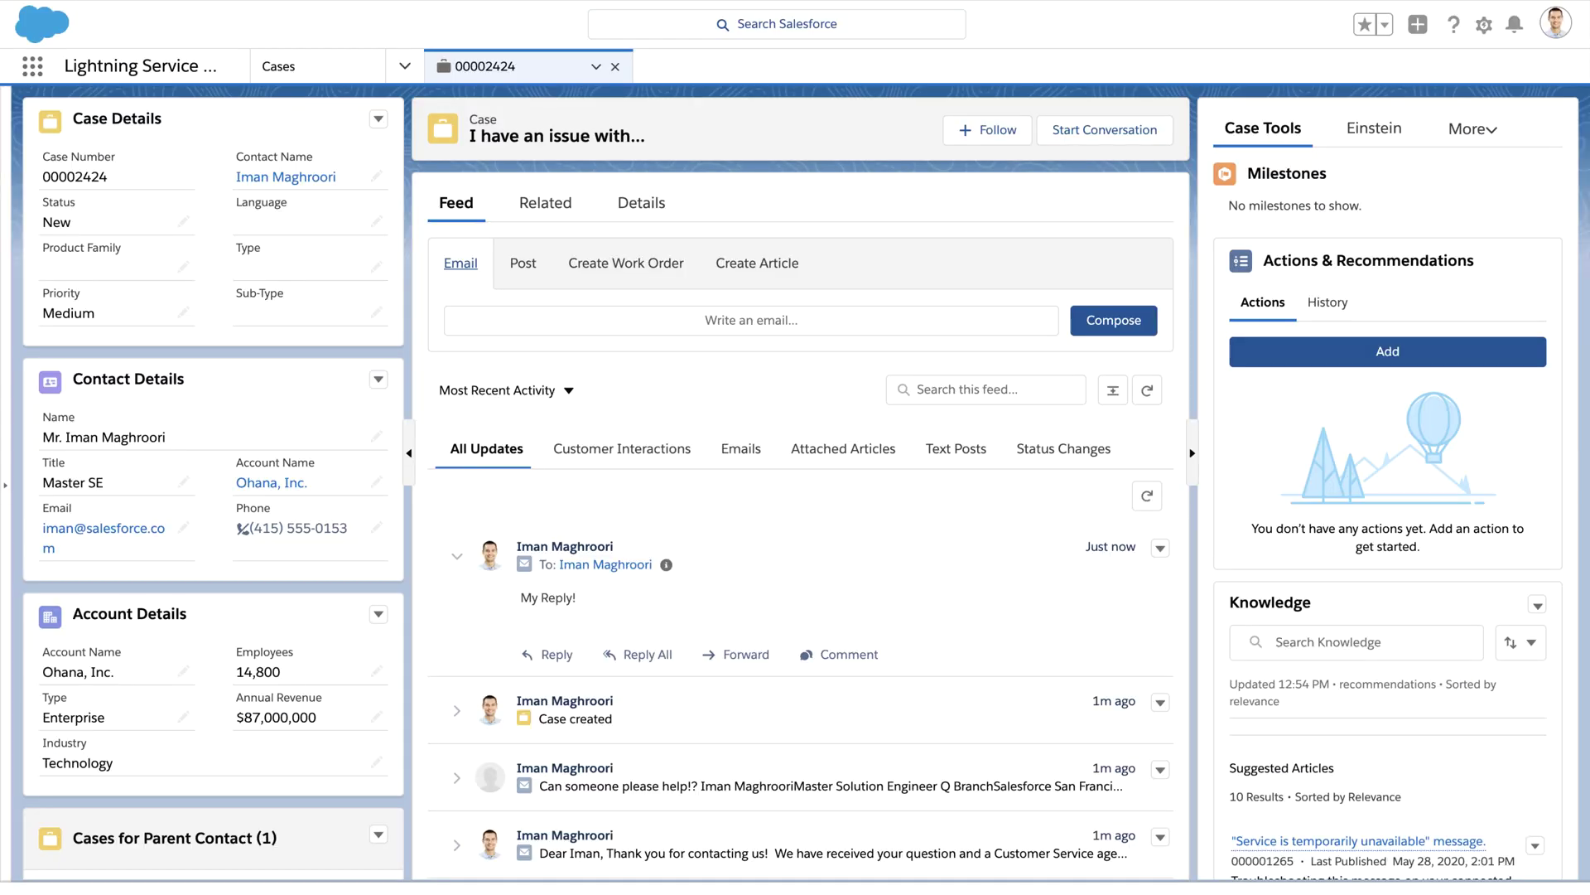
Step: Refresh case 00002424's feed and collapse the newest customer email to view the older entries
left_click(1147, 396)
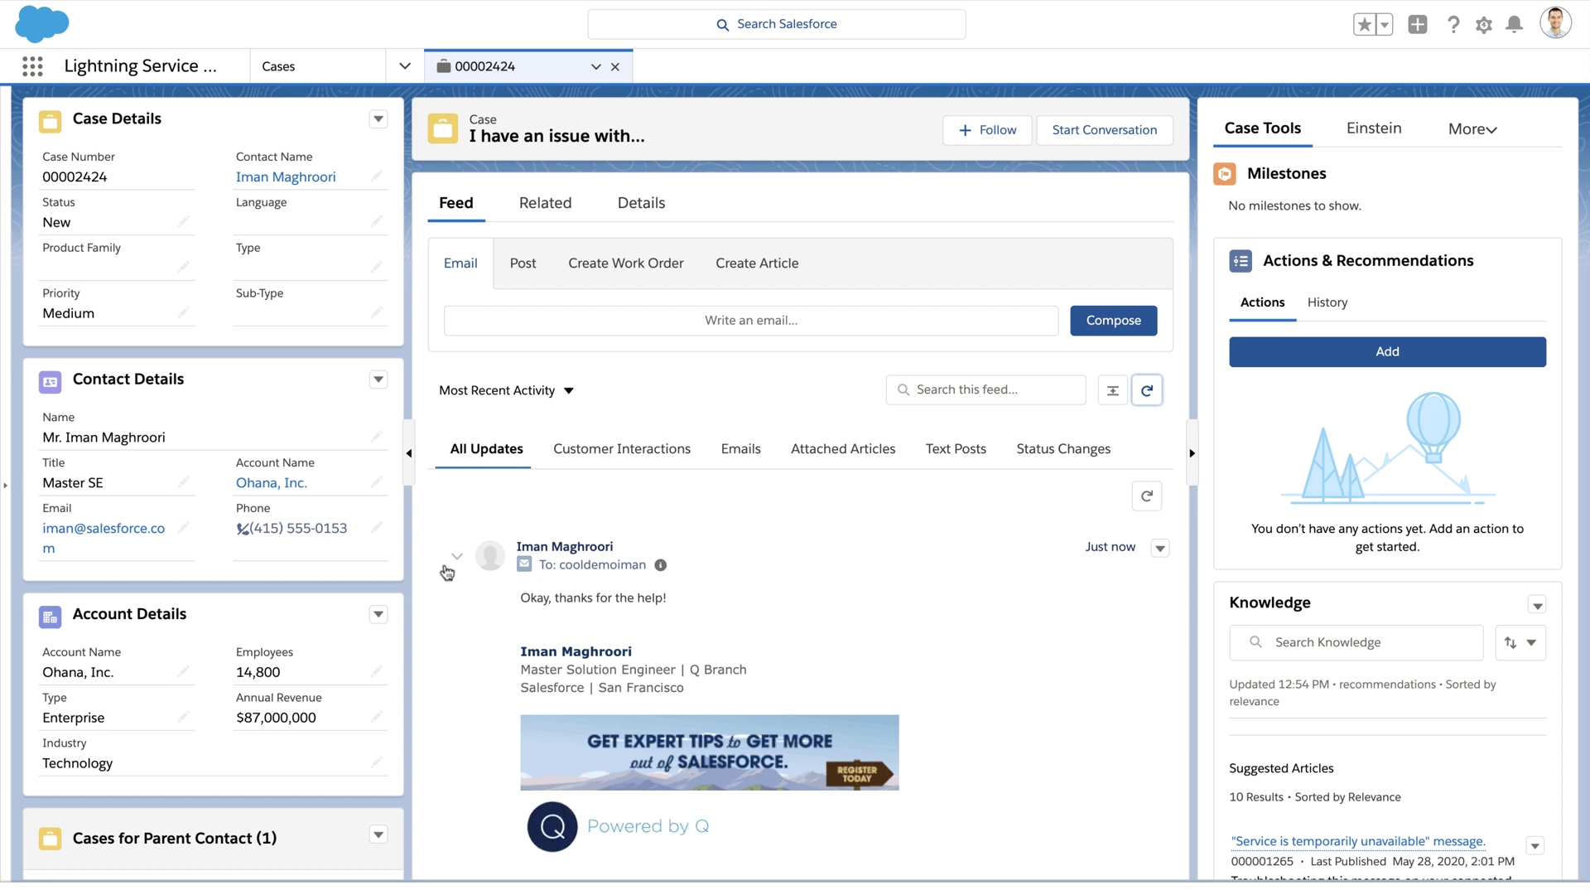
left_click(456, 556)
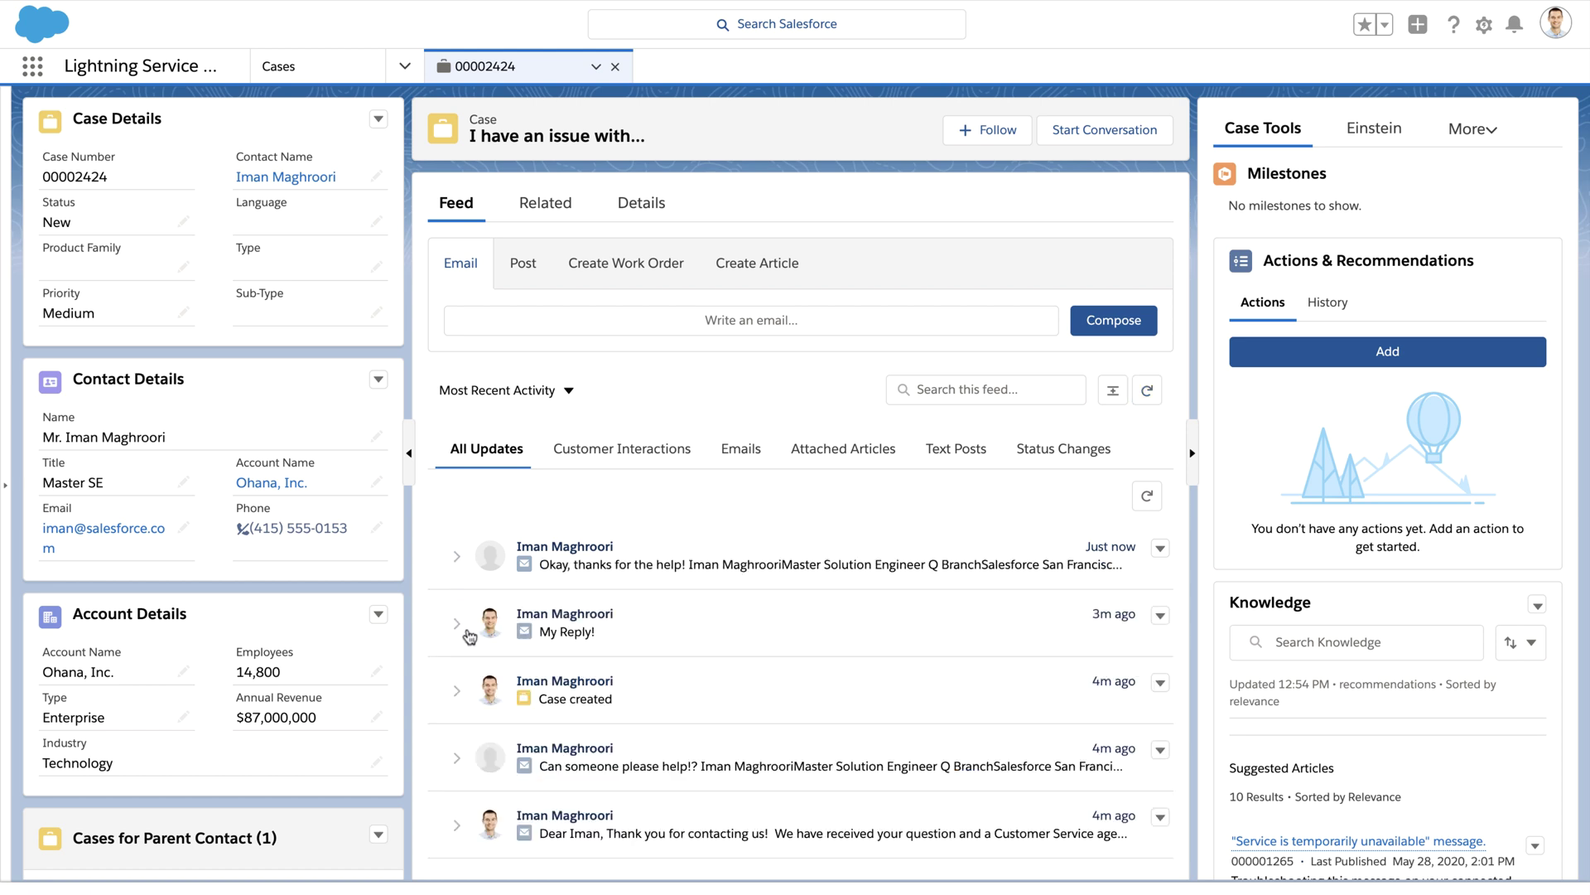